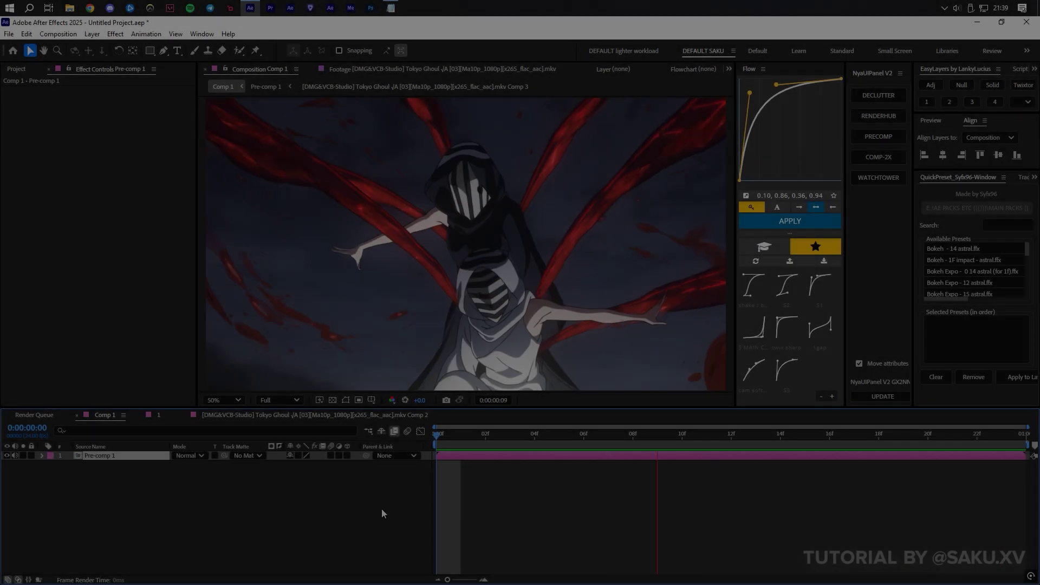
At frame 8, duplicate the Pre-comp 1 layer twice and leave only the middle copy visible.
left_click_drag(440, 436, 633, 444)
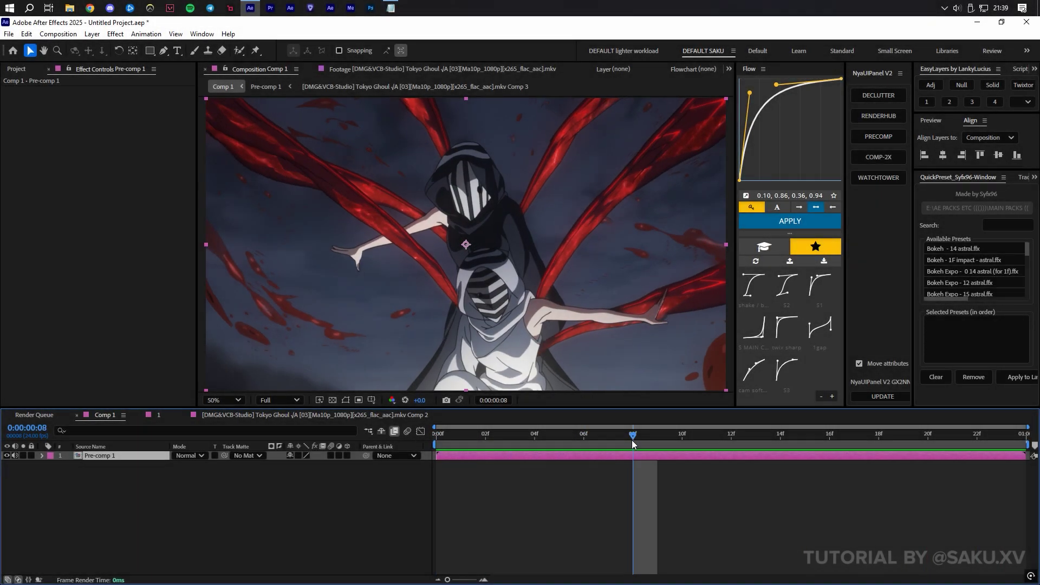
key("ctrl+d")
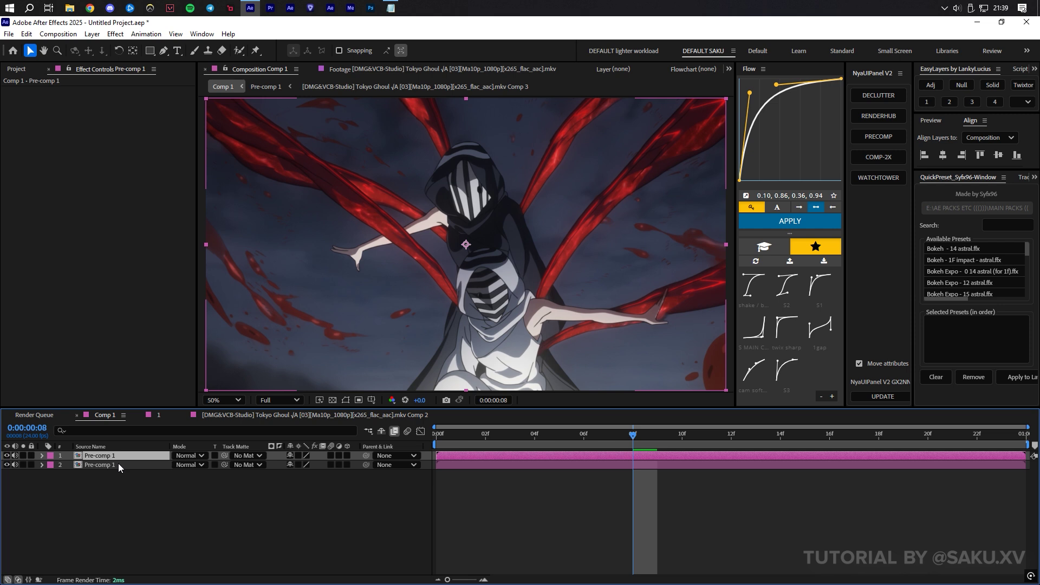
key("ctrl+d")
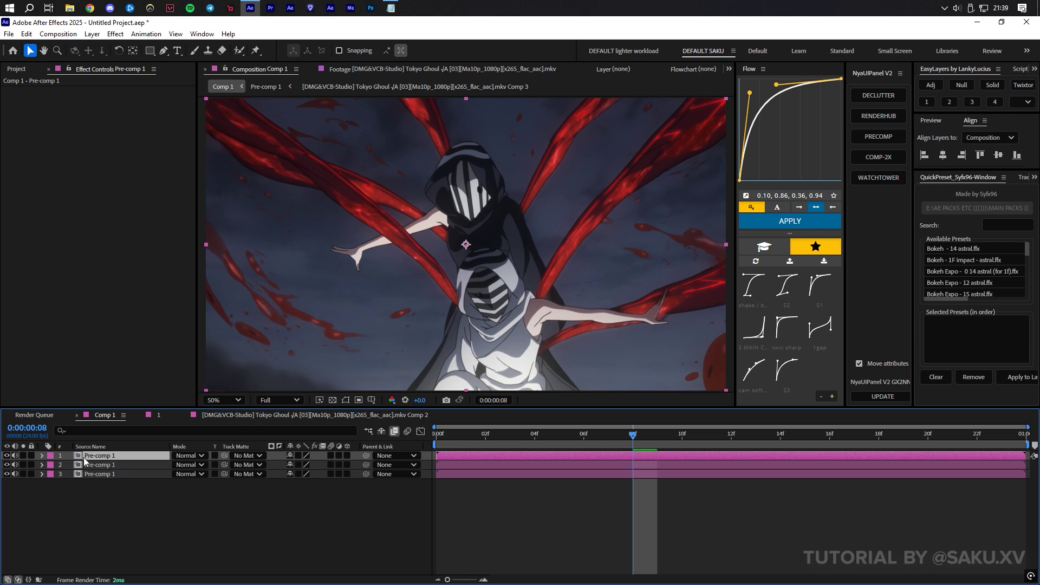
left_click(6, 474)
left_click_drag(7, 457, 9, 477)
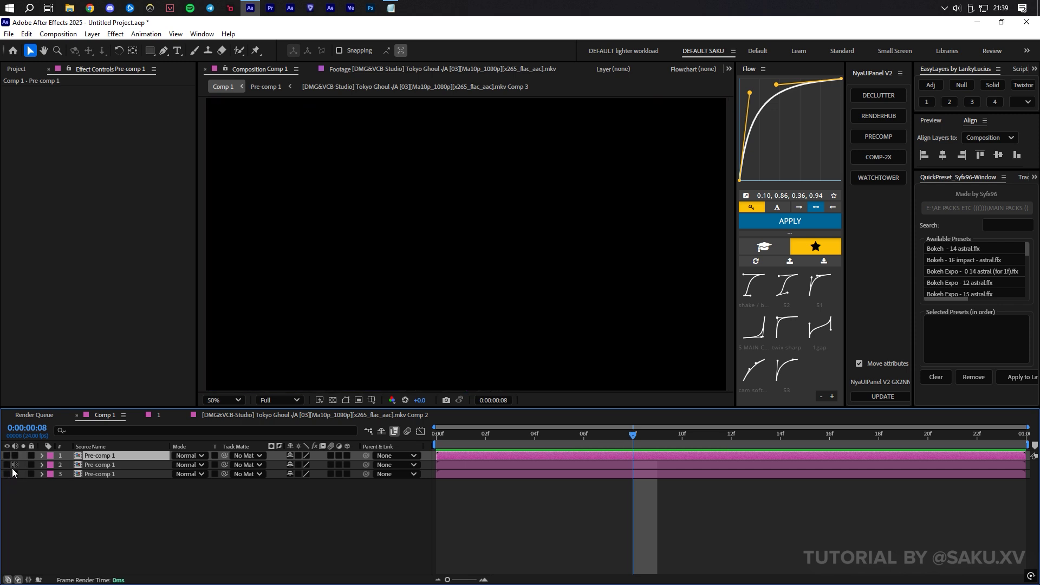
left_click(6, 465)
Apply BCC Two Way Key to the middle Pre-comp 1 layer with Output set to Composite - Inv Alpha.
left_click(100, 465)
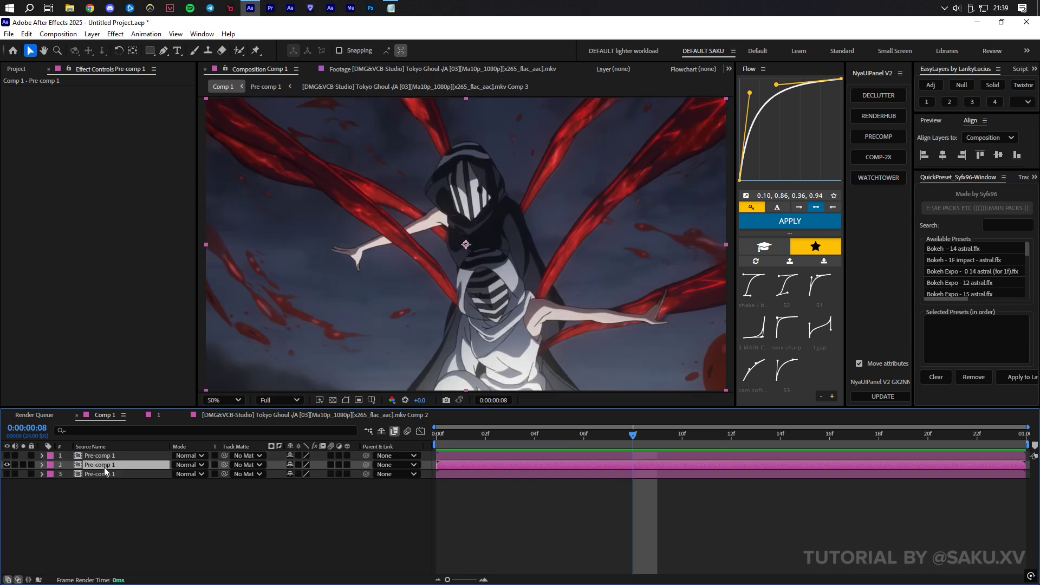
key("ctrl+space")
type("bcc two")
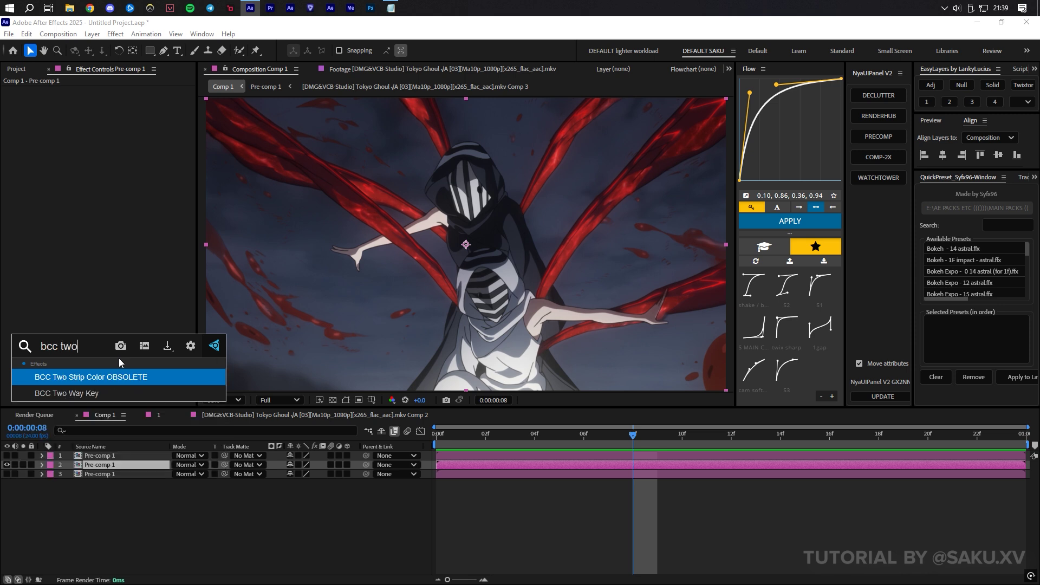
left_click(107, 398)
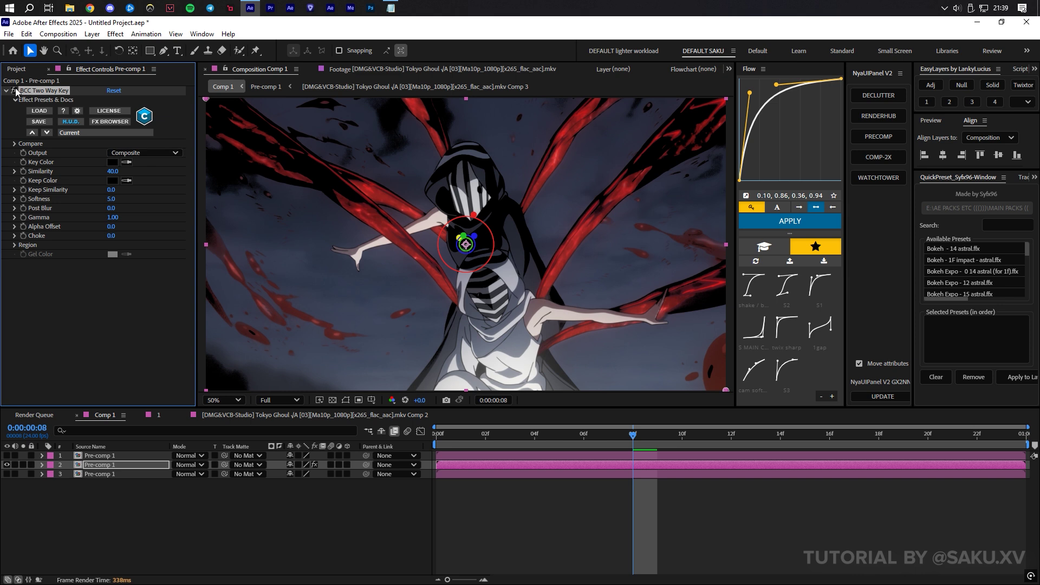
left_click(151, 153)
left_click(152, 177)
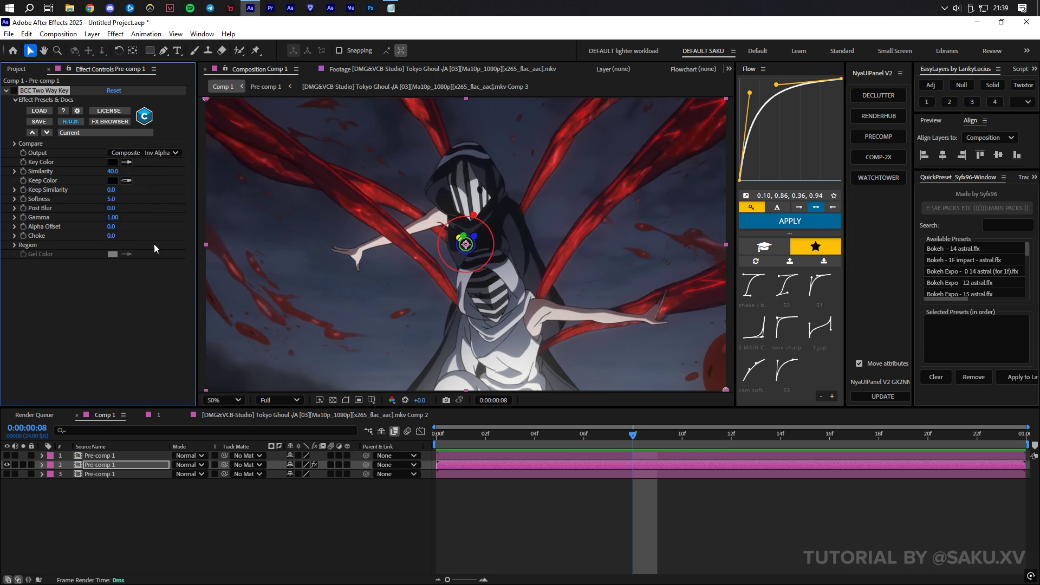
Sample the Key Color from a red tentacle, re-enabling the effect, and set Similarity to 26.
left_click(127, 162)
left_click(387, 191)
left_click(14, 91)
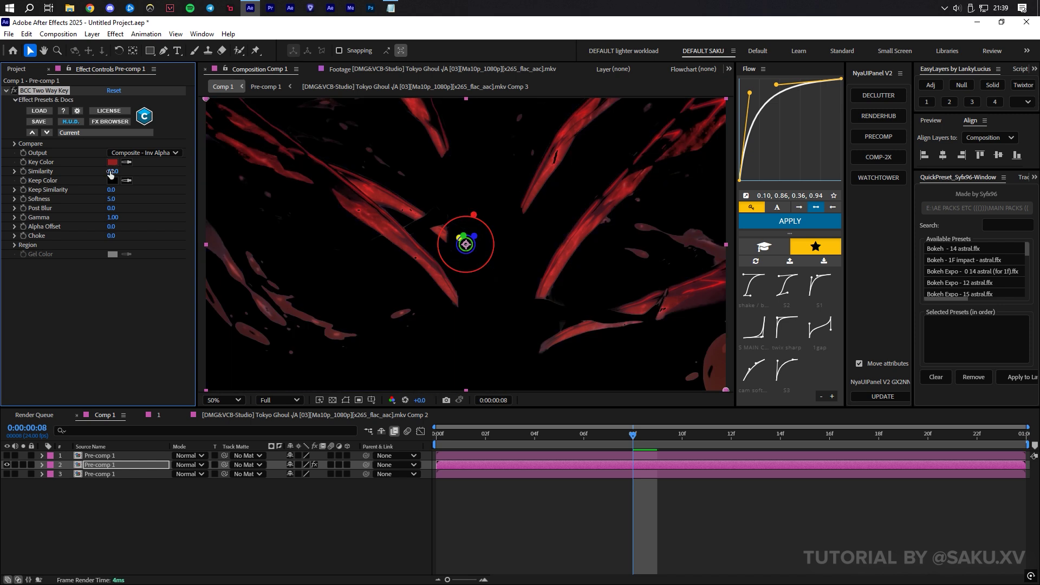
mouse_move(111, 172)
left_mouse_down()
mouse_move(91, 174)
mouse_move(141, 175)
mouse_move(115, 184)
left_mouse_up()
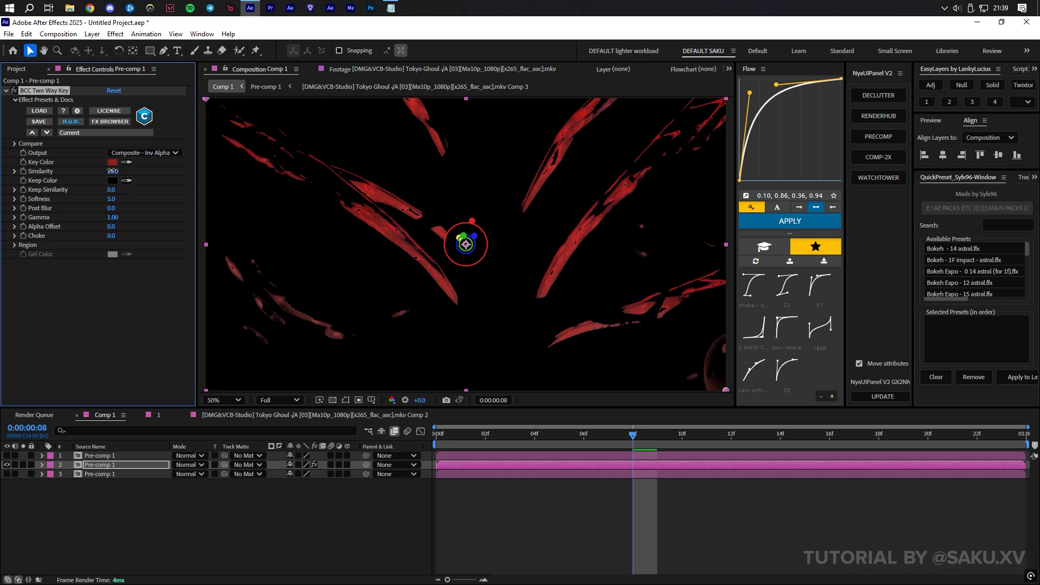
left_click_drag(111, 171, 111, 170)
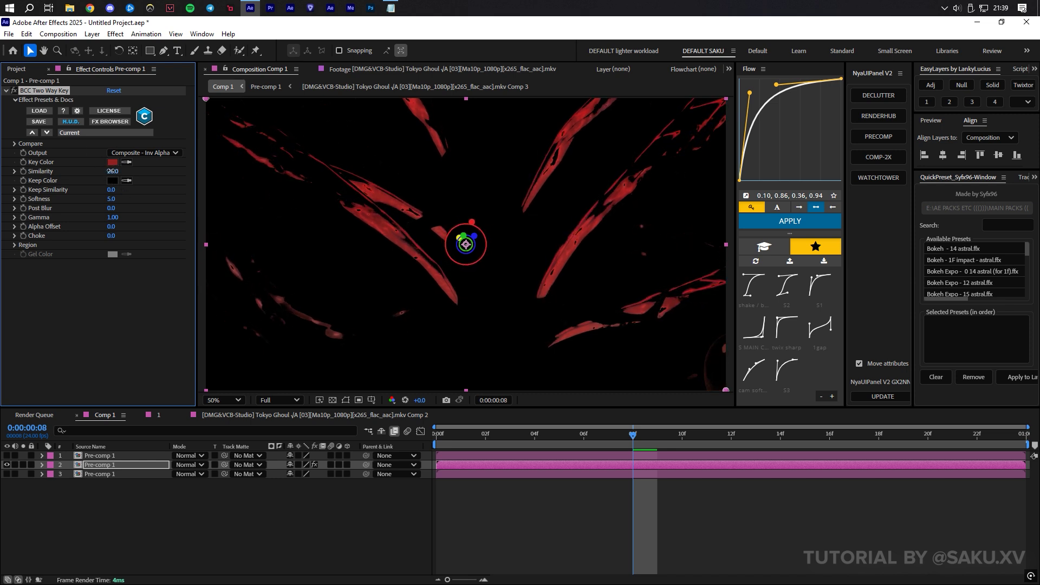
Add the BCC Colorize effect to the keyed middle layer.
key("ctrl+space")
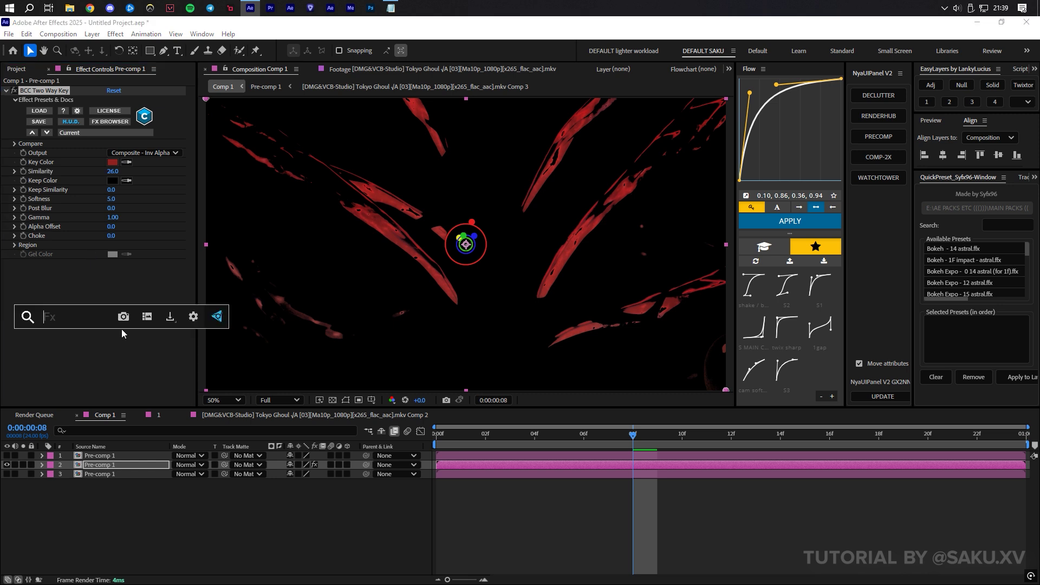
type("bcc coloriz")
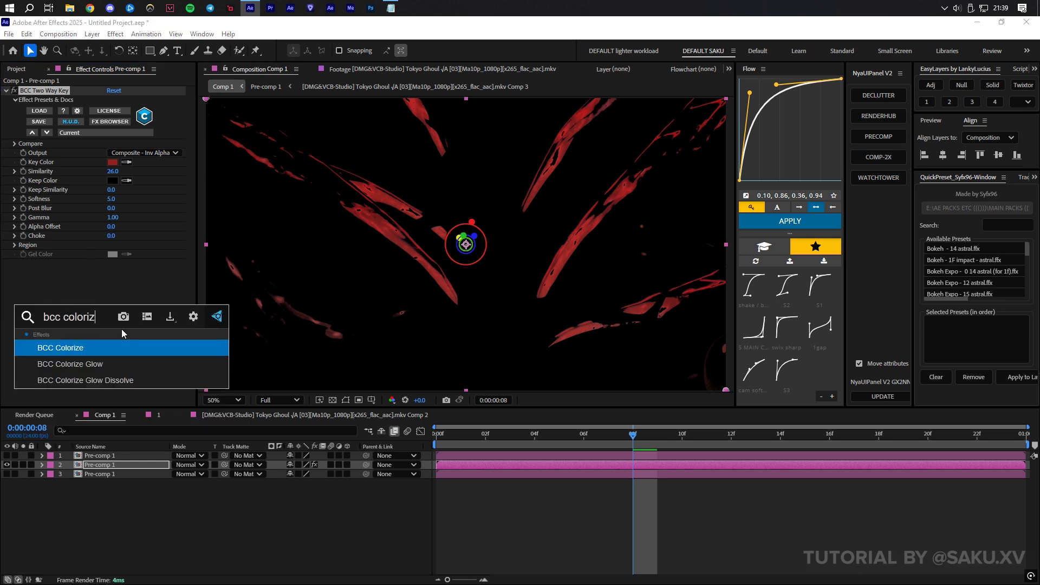
left_click(104, 347)
Cycle through the BCC Colorize color presets to blues.bsp.
left_click(48, 210)
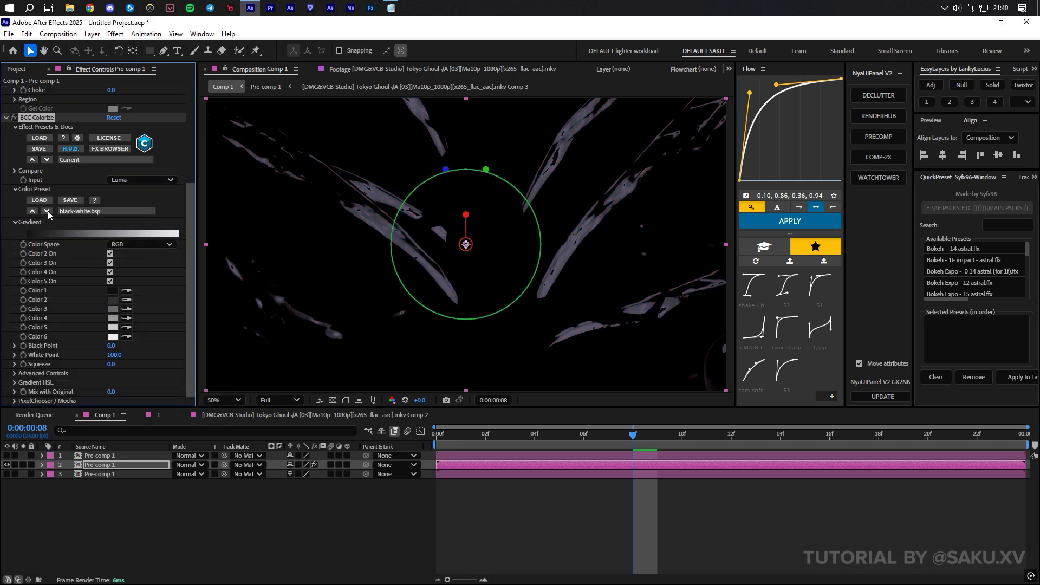
left_click(47, 210)
left_click(48, 210)
left_click(47, 210)
left_click(48, 210)
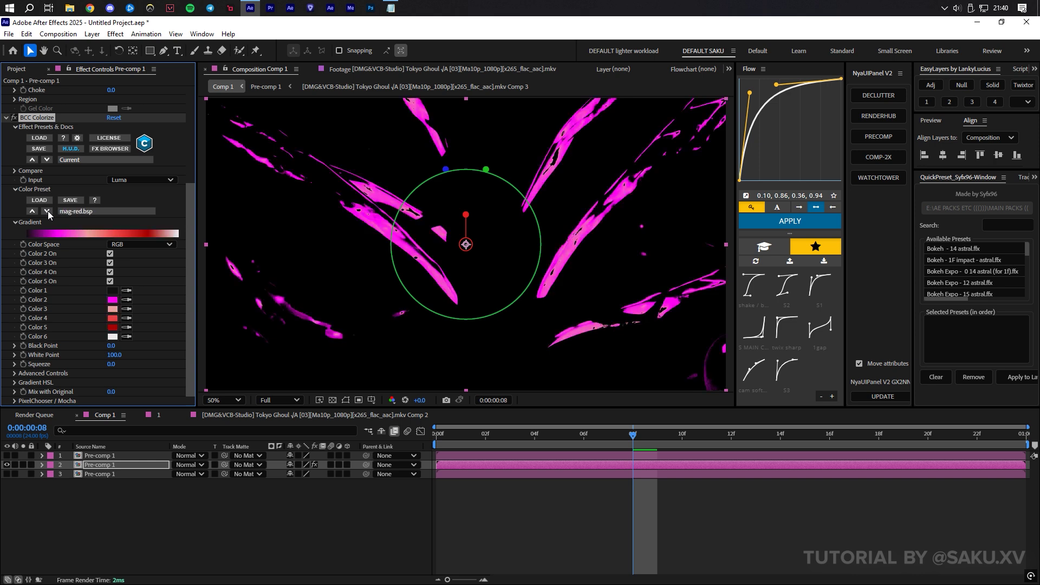
left_click(48, 210)
left_click(48, 210)
left_click(48, 210)
left_click(48, 210)
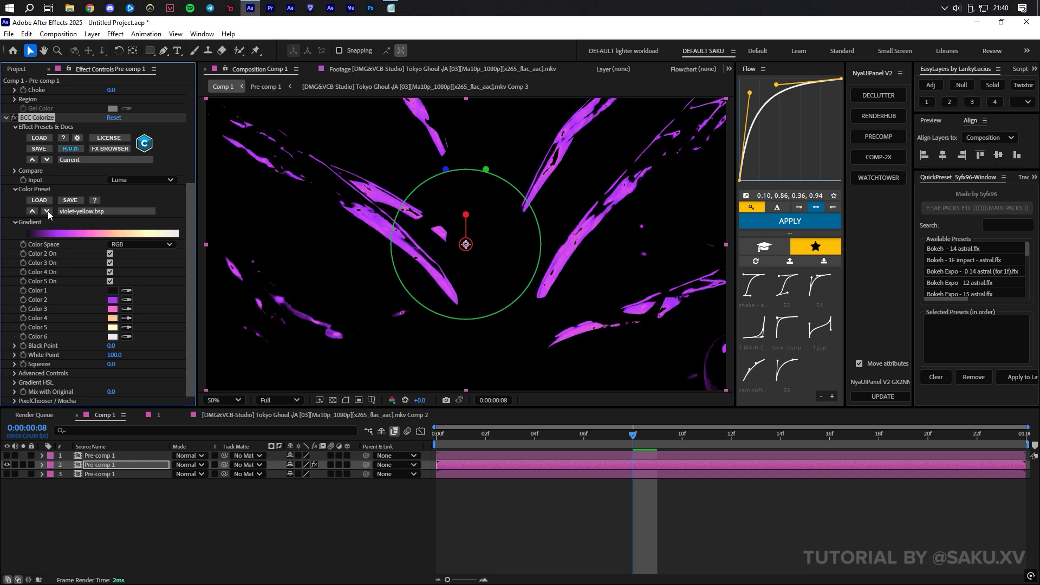
left_click(48, 210)
left_click(48, 210)
left_click(48, 210)
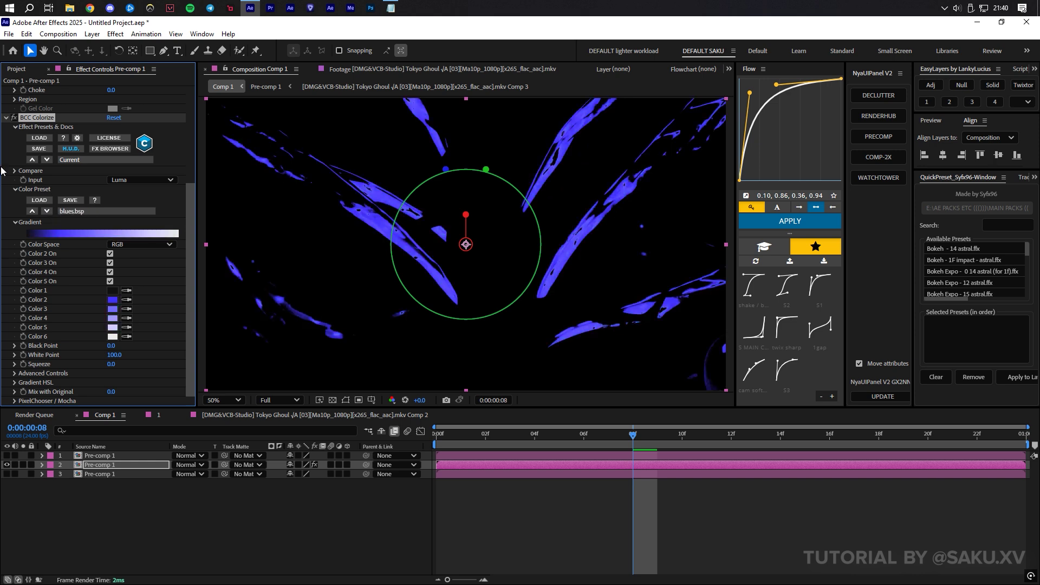
Set the Gradient HSL Lightness of BCC Colorize to -3 and collapse the effect's settings.
left_click(15, 373)
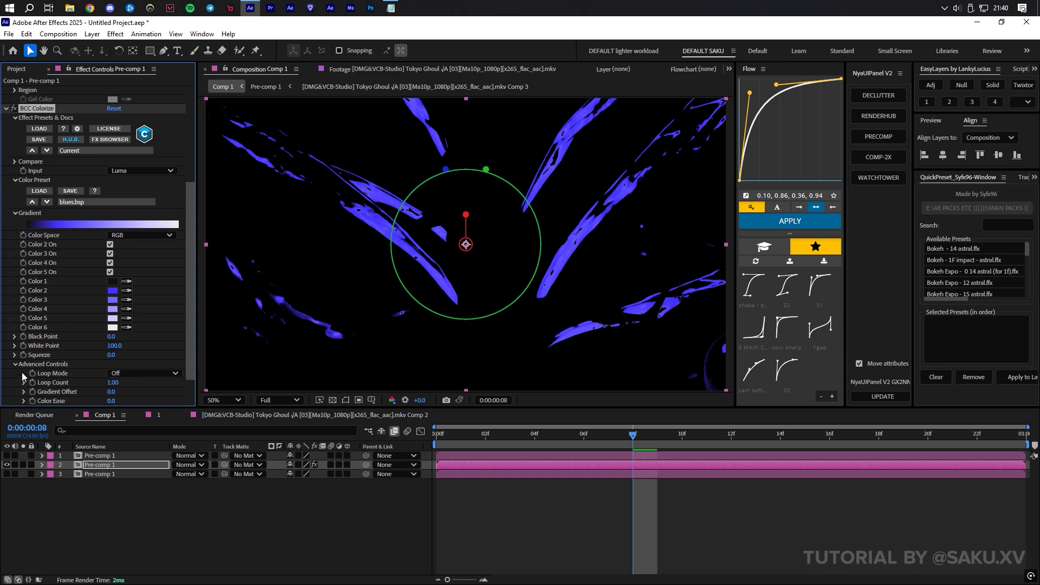
left_click(15, 336)
left_click(14, 382)
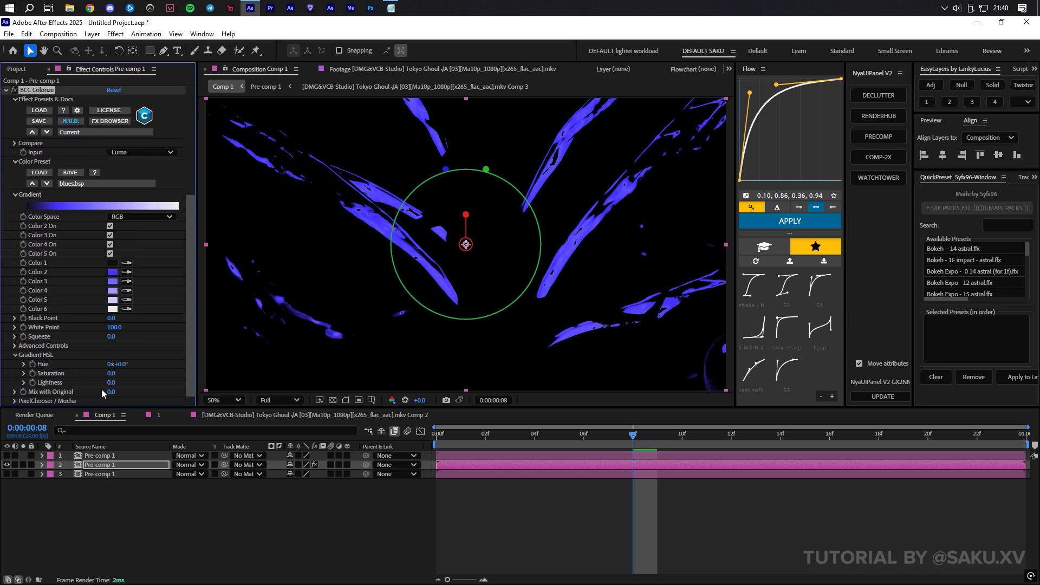
left_click_drag(110, 383, 109, 383)
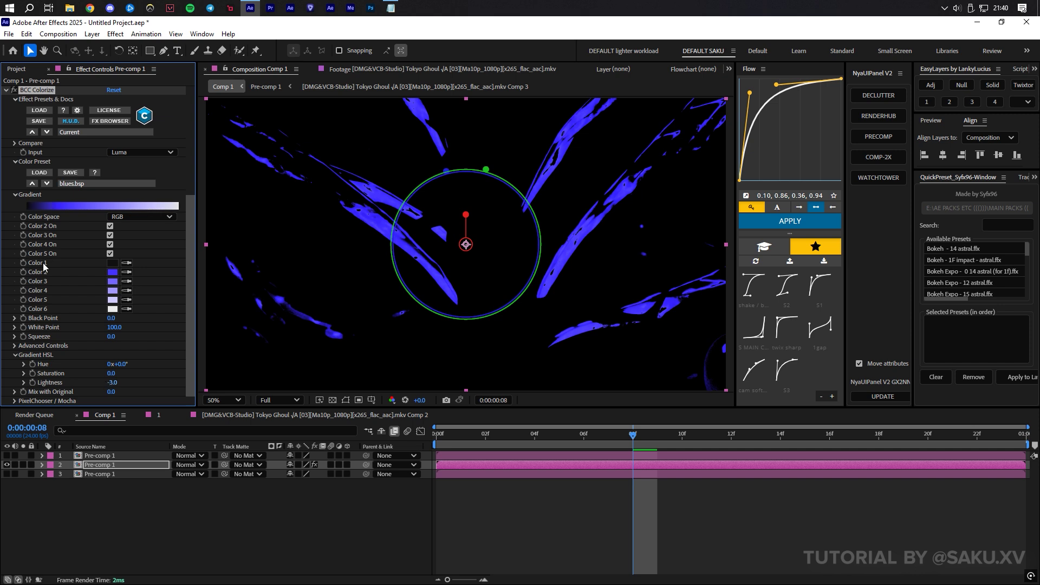
left_click(7, 91)
Add the Deep Glow effect to the colorized middle layer.
left_click(77, 226)
key("ctrl+space")
type("d")
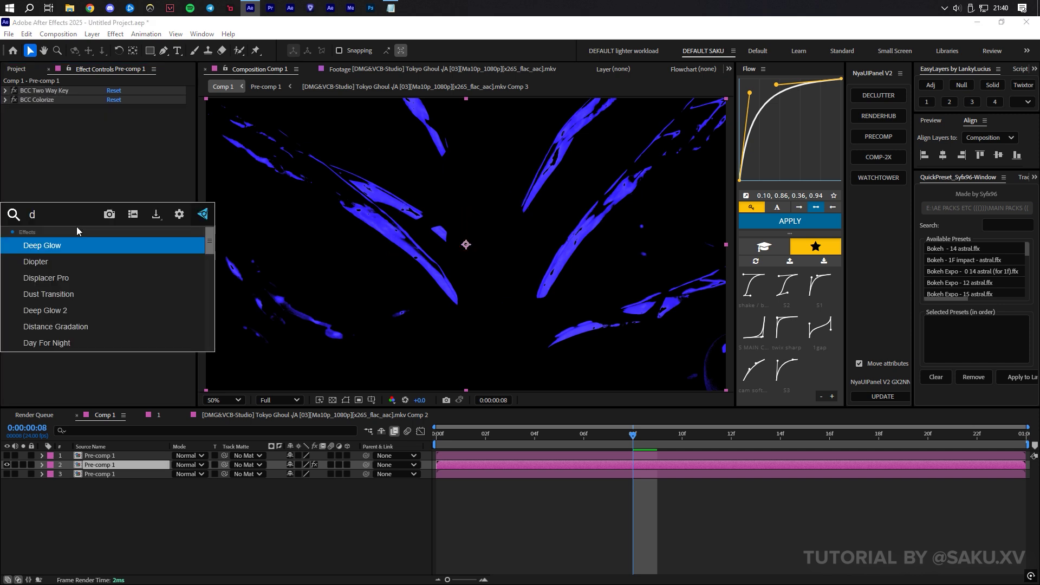
type("ee")
key("Return")
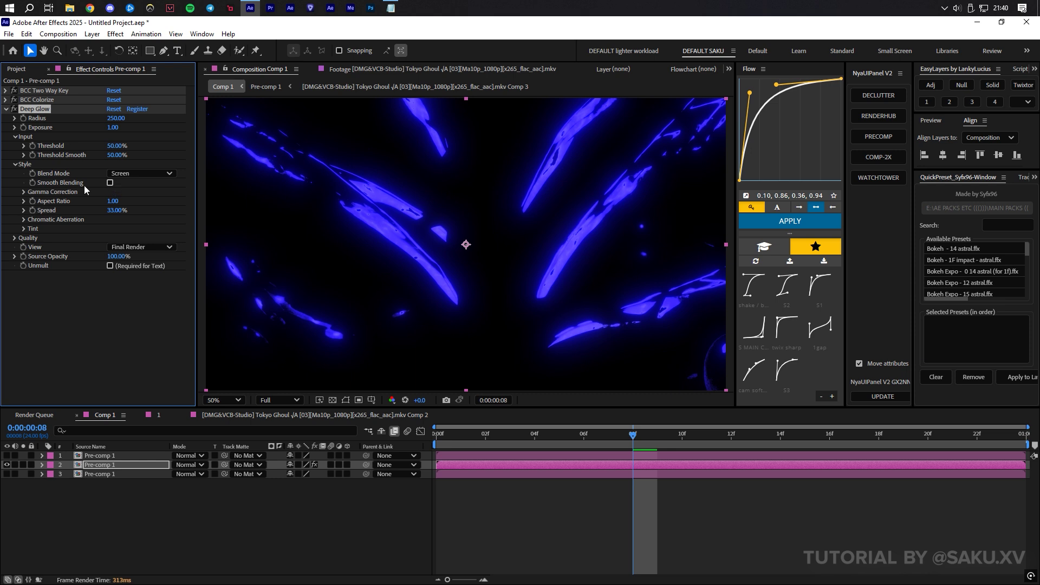
Enable Smooth Blending and Unmult in Deep Glow, keeping the Screen blend mode.
left_click(110, 183)
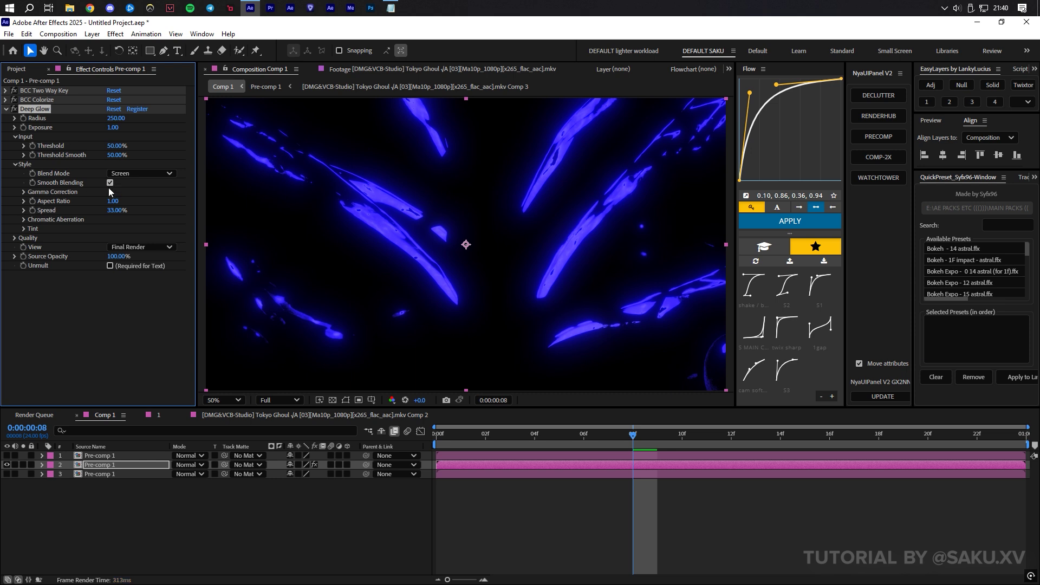
left_click(110, 267)
left_click(140, 174)
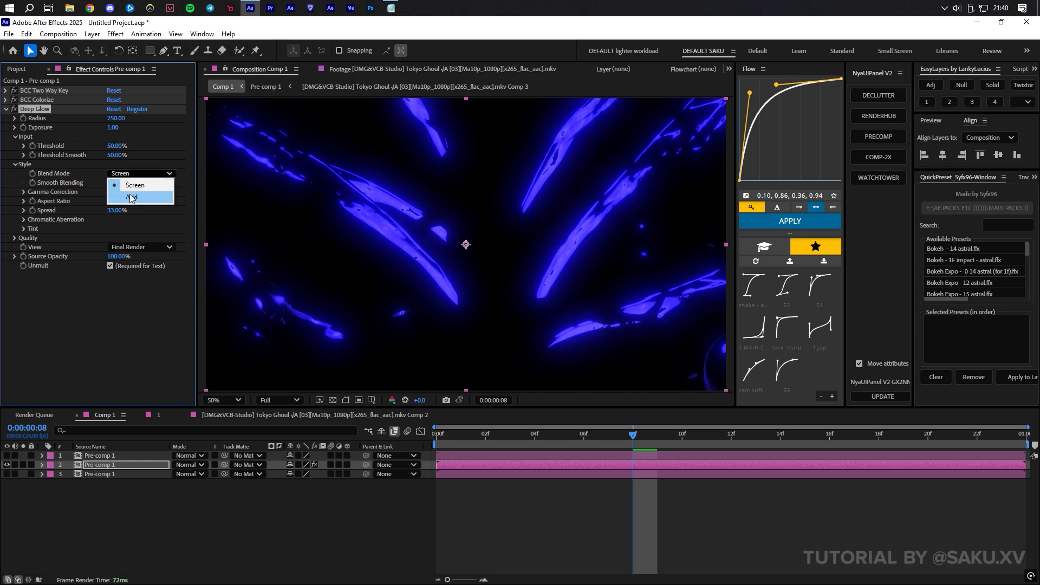
left_click(142, 172)
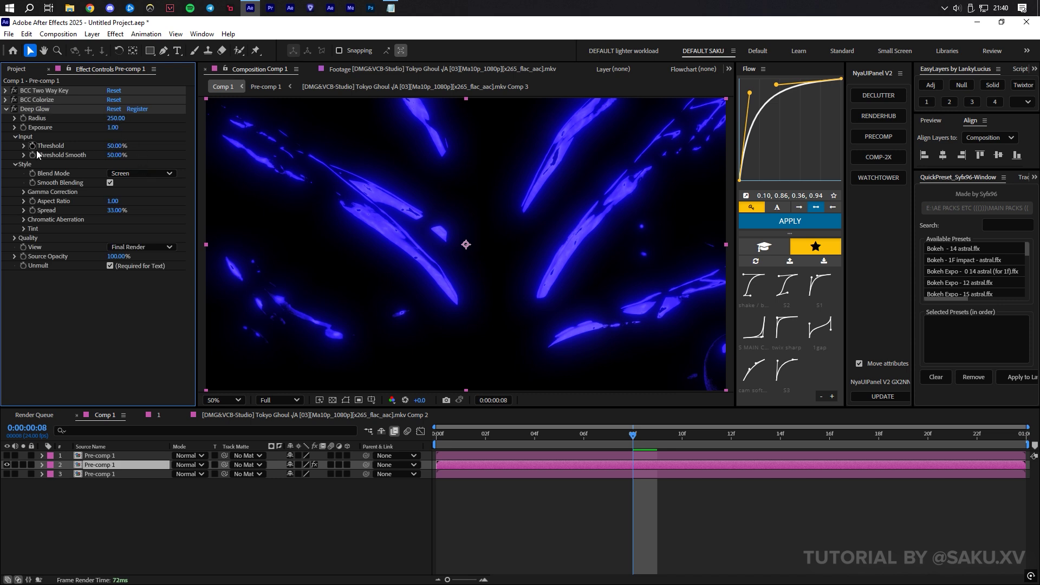
Set Deep Glow's Radius to 385, Exposure to 0.85, Threshold to 22% and Threshold Smooth to 0%, and show the lowest layer.
mouse_move(114, 149)
left_mouse_down()
mouse_move(55, 155)
mouse_move(140, 155)
mouse_move(102, 158)
left_mouse_up()
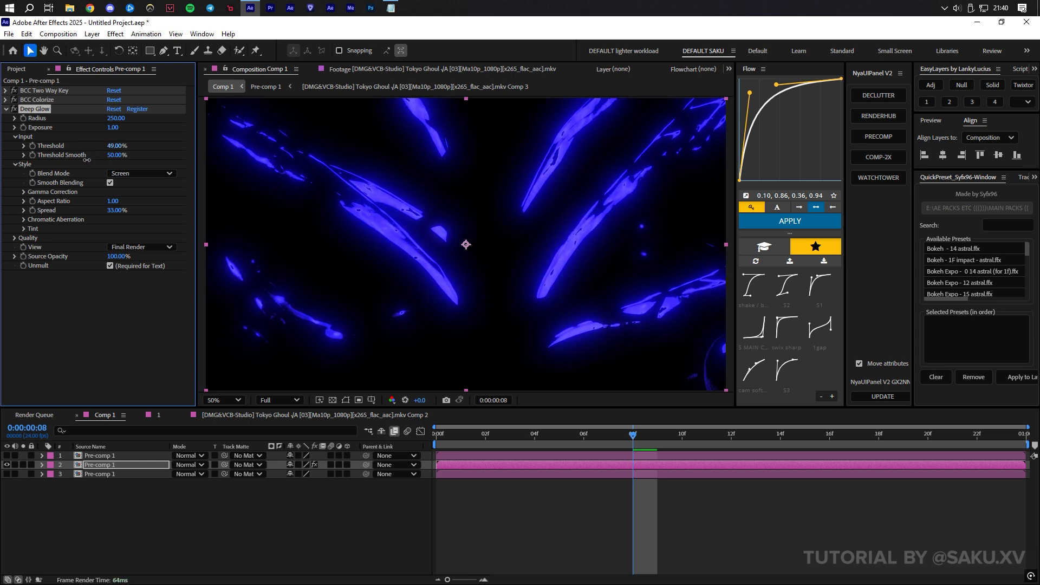
left_click_drag(117, 164, 73, 156)
left_click_drag(113, 128, 225, 161)
left_click(7, 474)
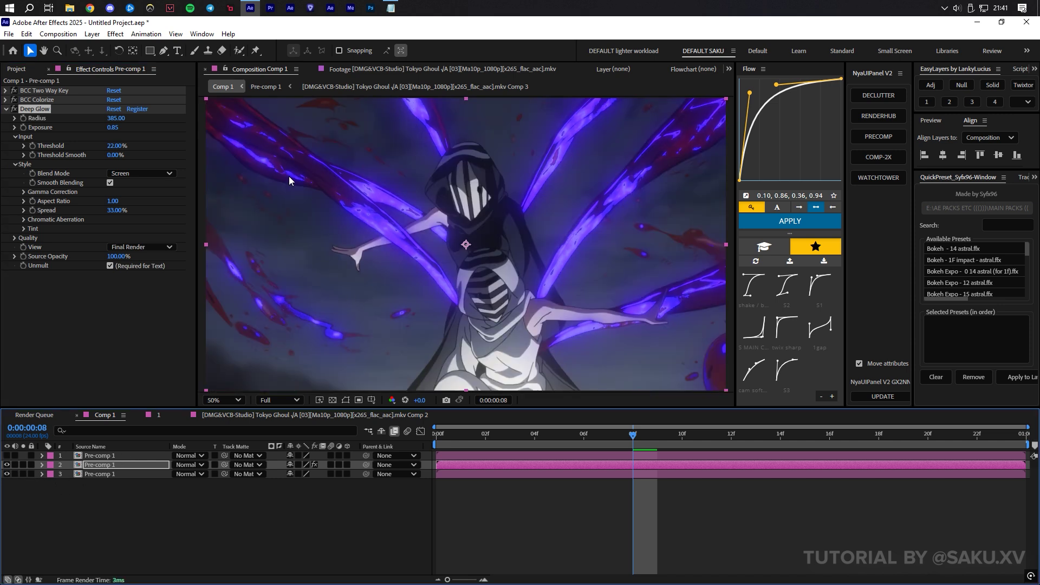
Rename the three layers, from the topmost down, as key 2, key 1 and base.
left_click(102, 456)
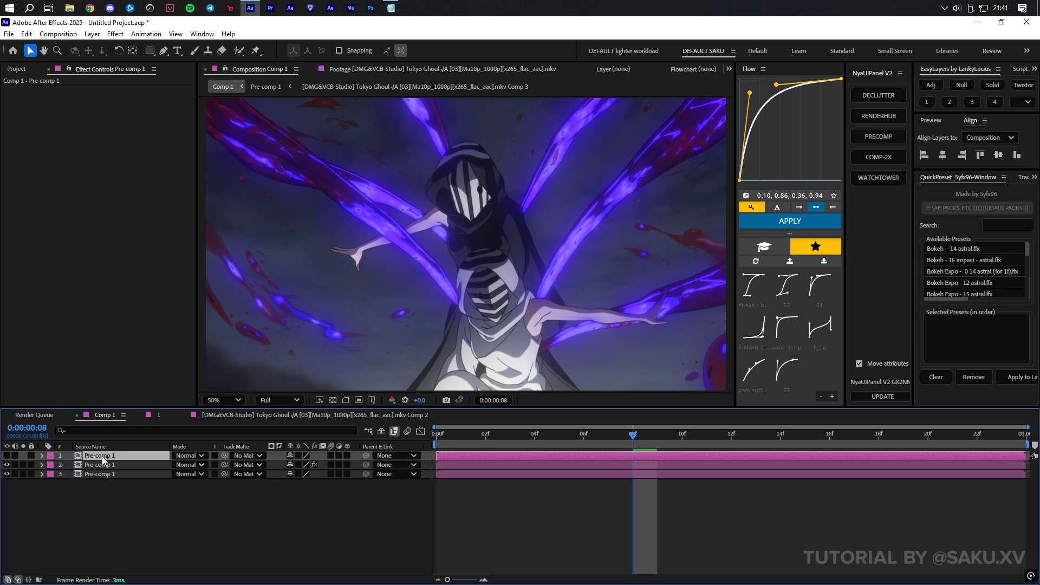
key("Return")
type("key 2")
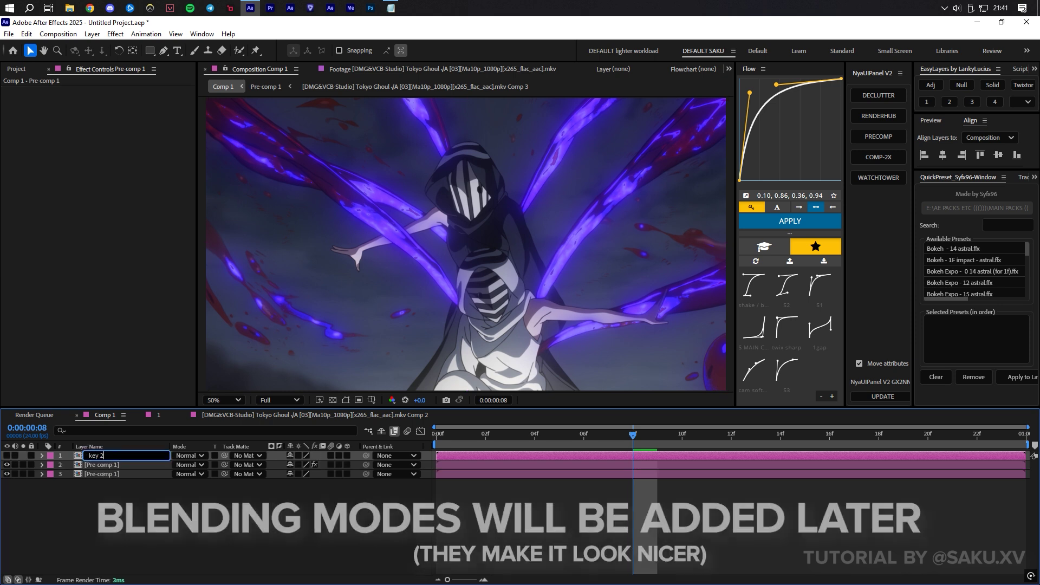
left_click(101, 465)
key("Return")
type("key 1")
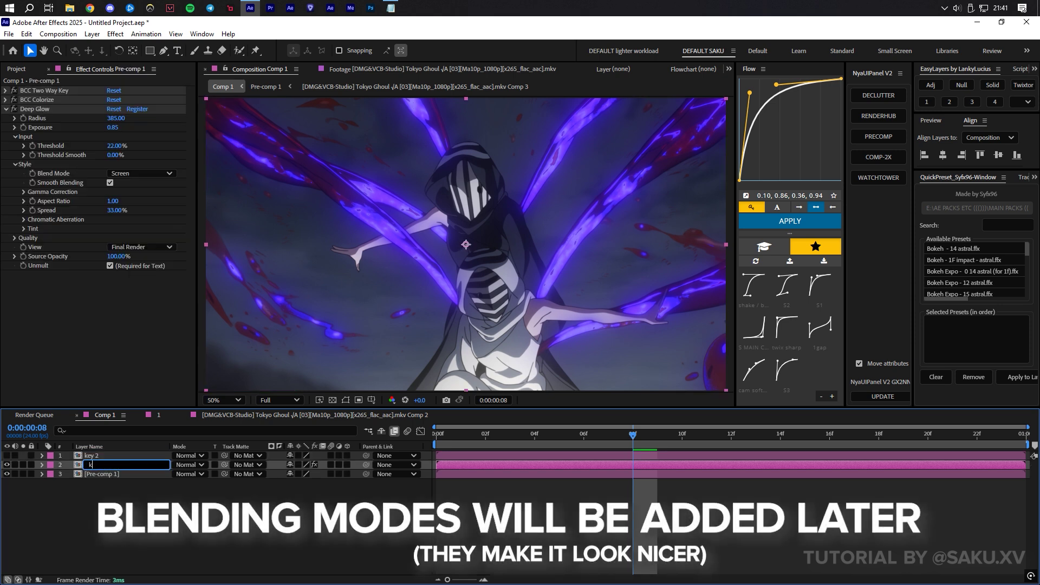
key("Return")
left_click(103, 474)
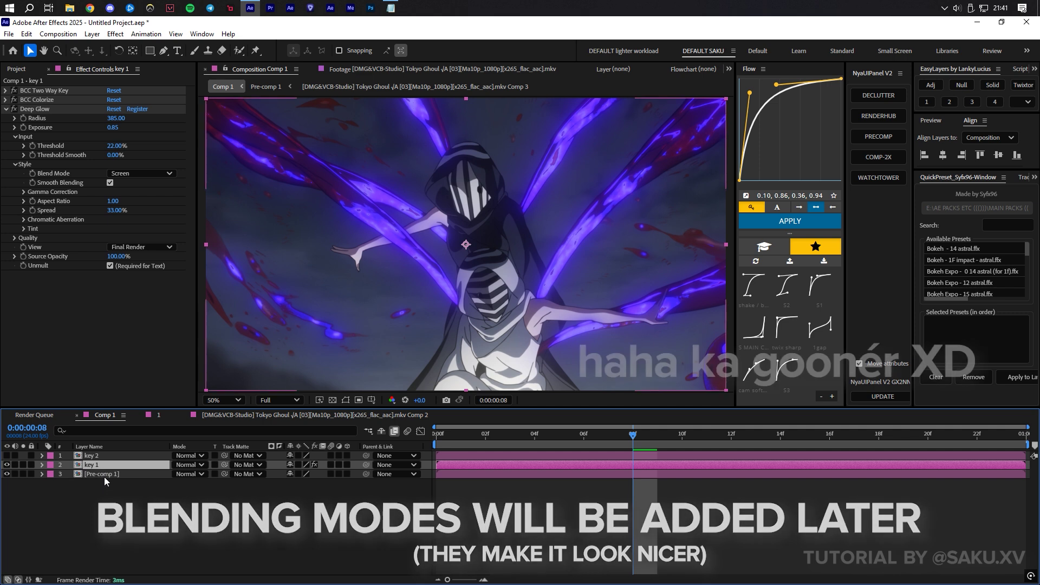
key("Return")
type("base")
key("Return")
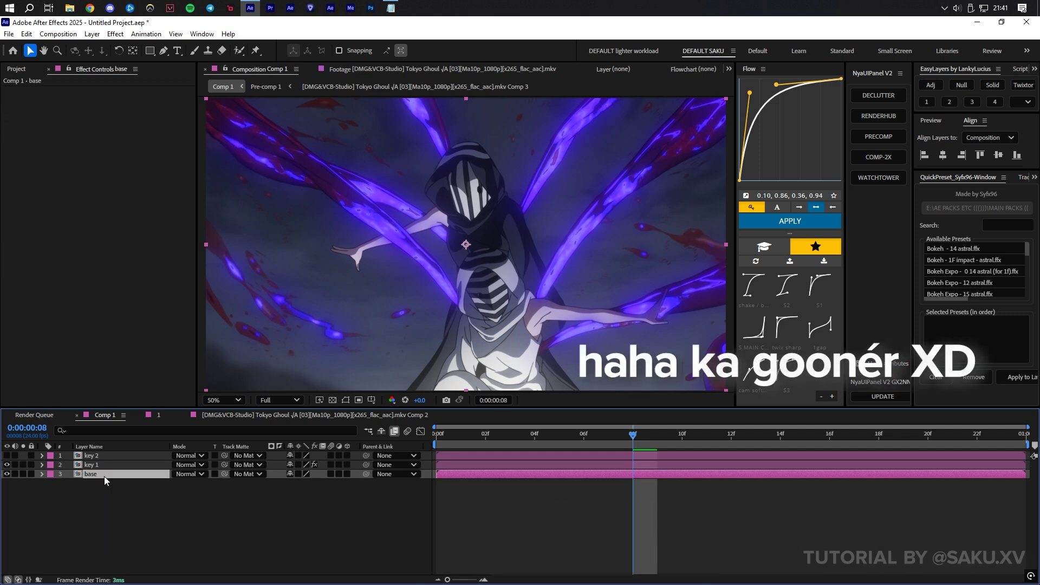
Add the BCC Two Way Key effect to the key 2 layer.
left_click(99, 465)
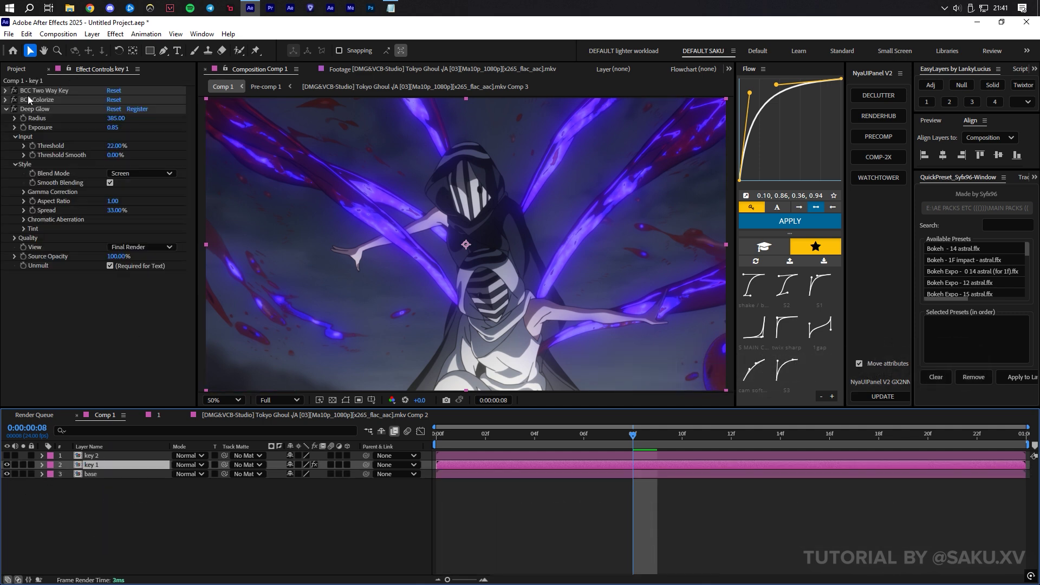
left_click(95, 454)
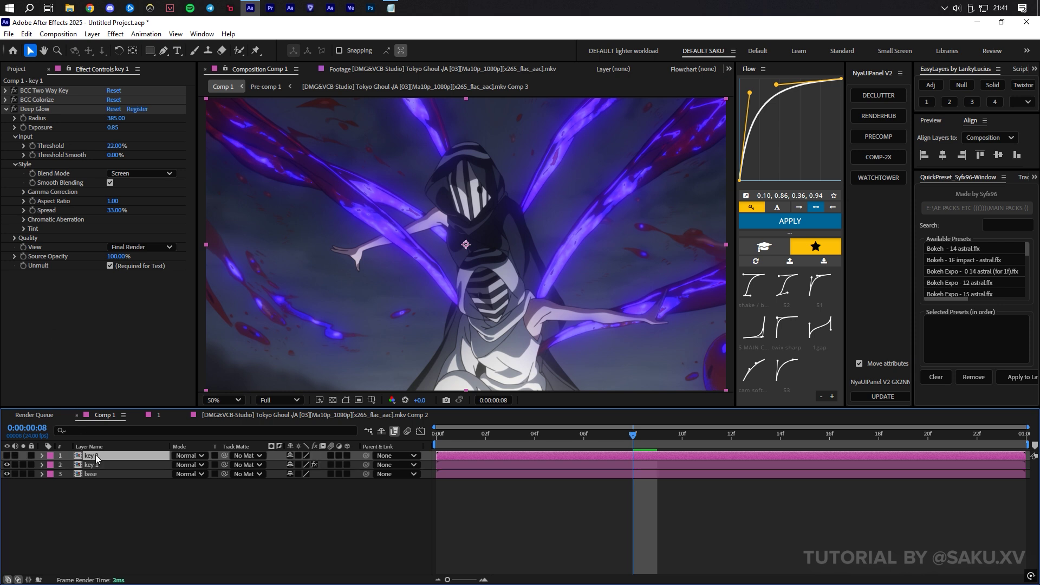
key("ctrl+alt+shift+v")
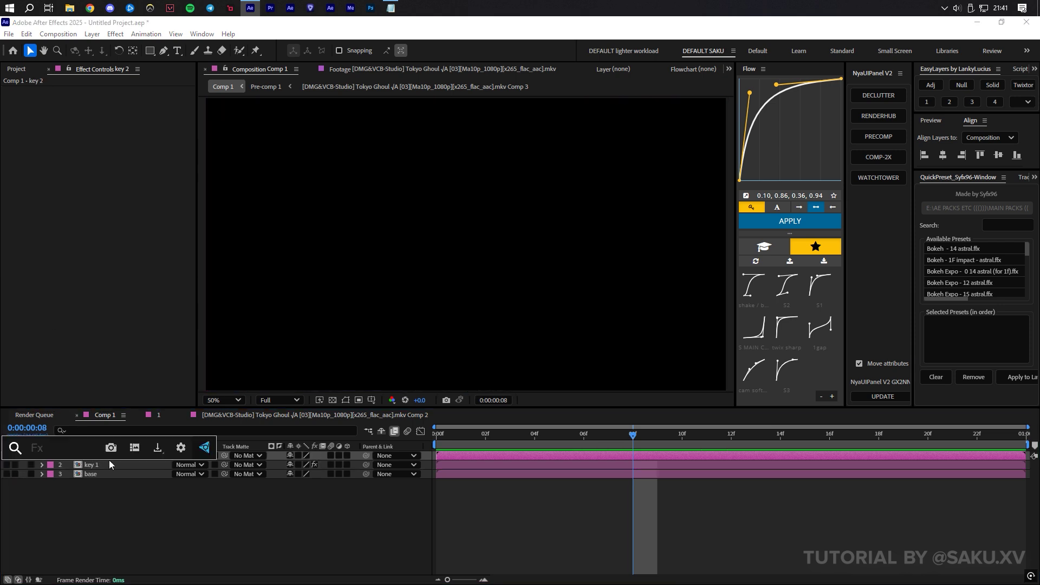
key("ctrl+space")
type("bcc two")
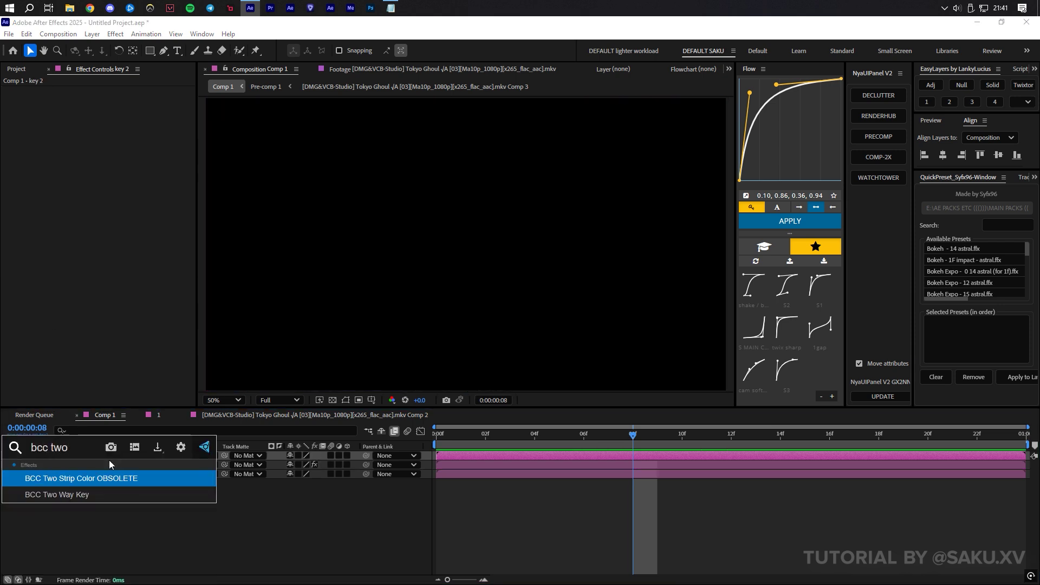
left_click(113, 490)
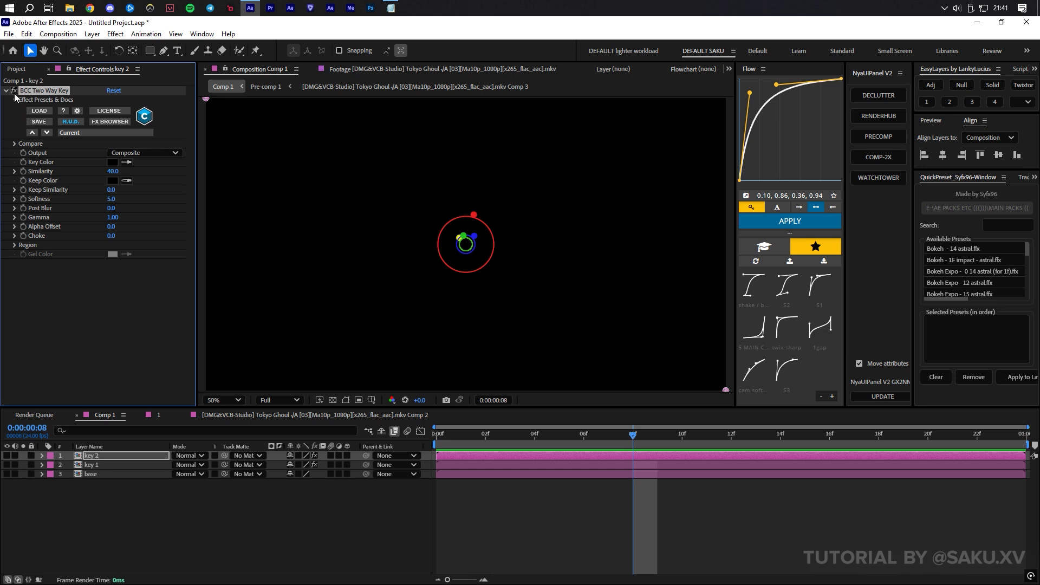
Set key 2's Two Way Key output to Composite - Inv Alpha and sample the tentacles' dark red as Key Color, with only key 2 shown.
left_click(6, 456)
left_click(143, 153)
left_click(127, 163)
left_click(7, 465)
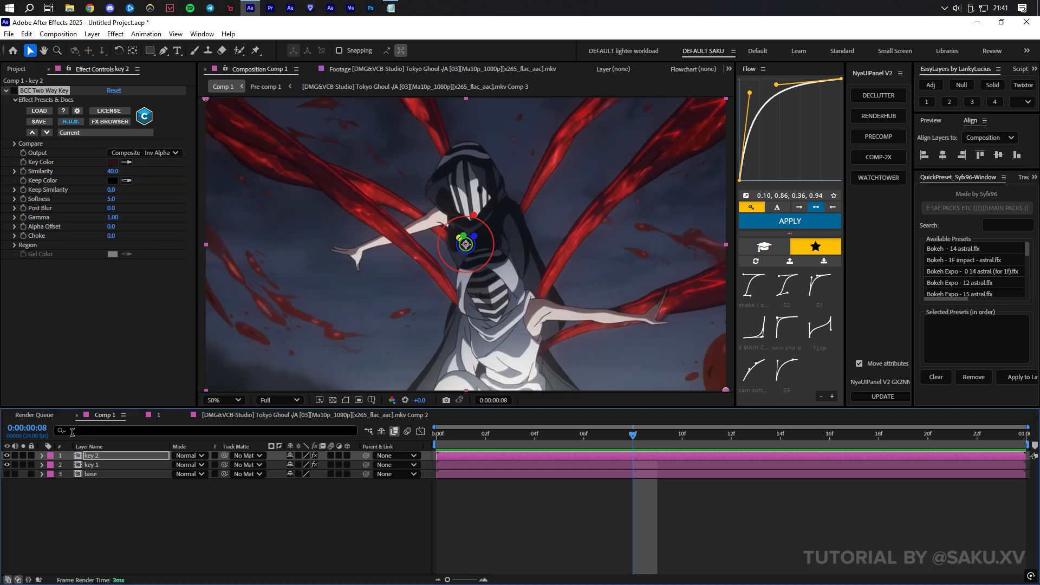
left_click(7, 455)
left_click(7, 455)
left_click(8, 464)
left_click(14, 90)
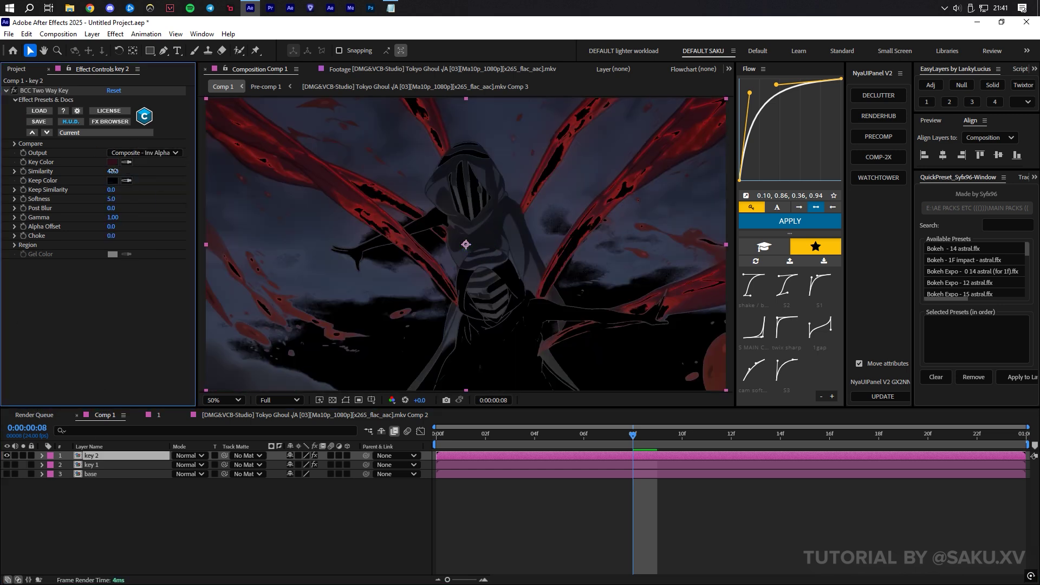
Set key 2's Two Way Key Similarity to 7 and show the key 1 layer again.
left_click_drag(113, 171, 97, 171)
left_click(7, 464)
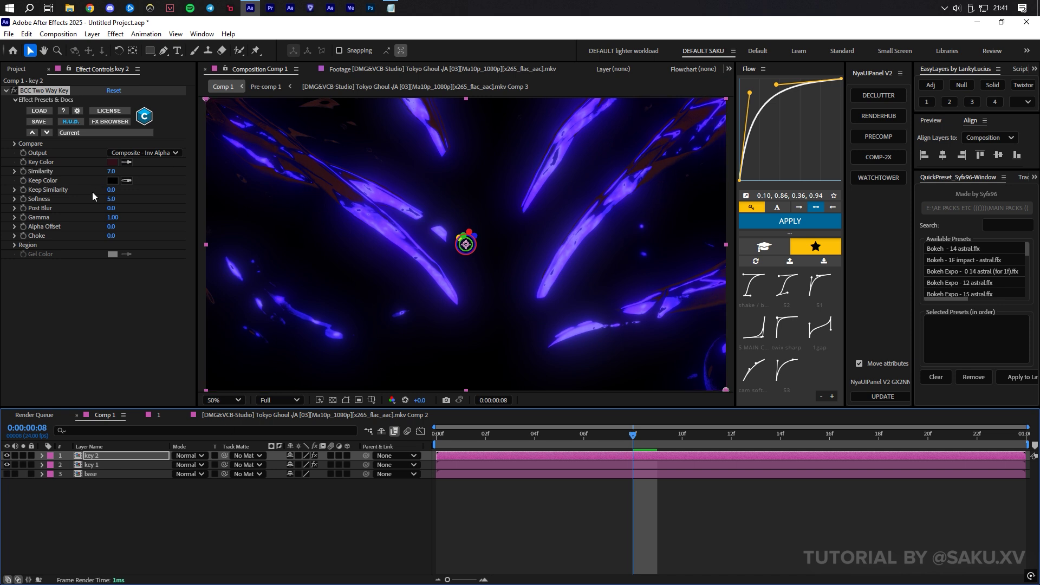
left_click(96, 330)
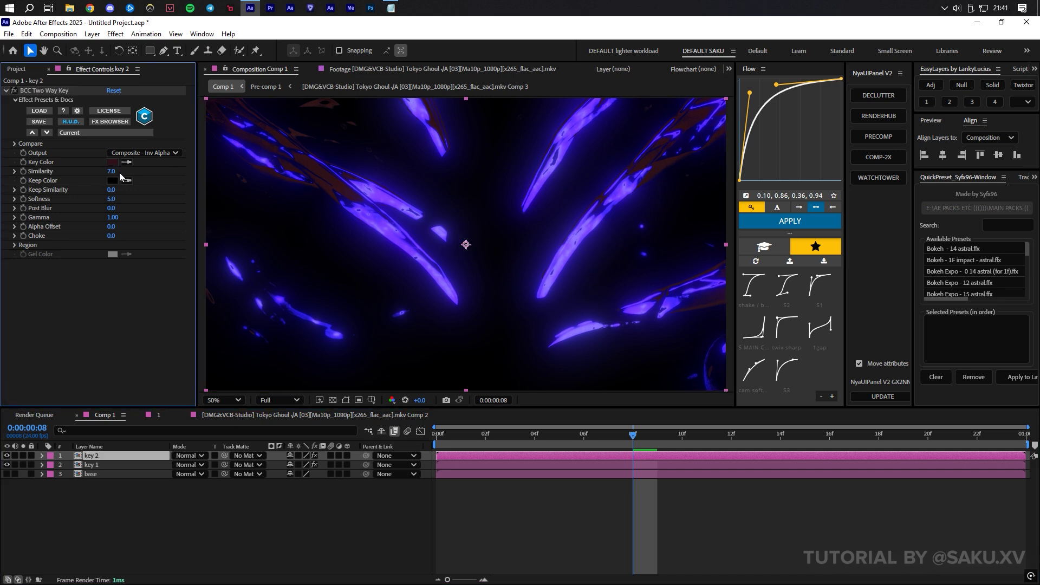
Copy the BCC Colorize and Deep Glow effects from key 1 onto key 2.
key("ctrl+Down")
left_click(35, 99)
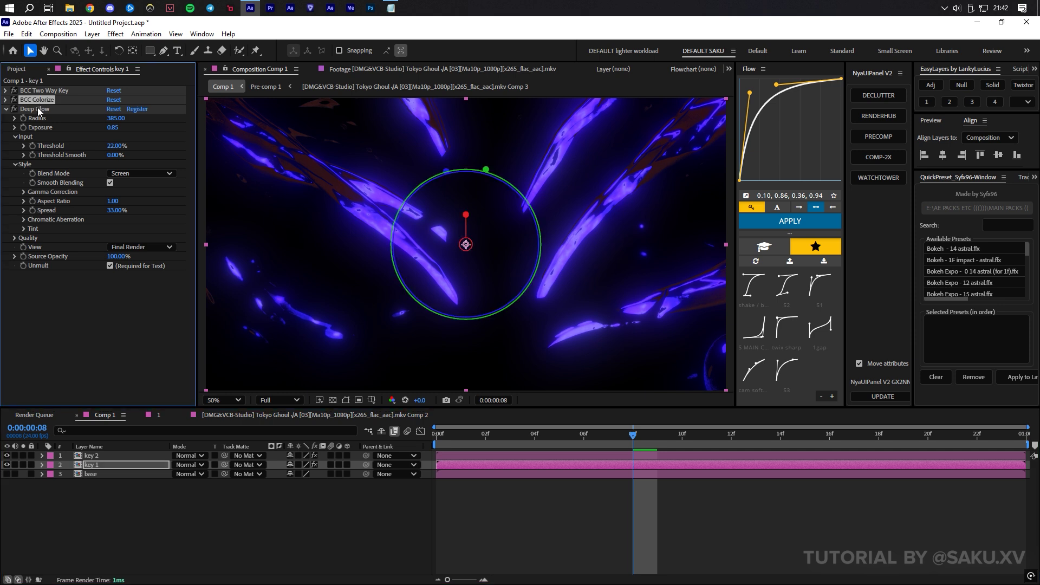
left_click(37, 107, "ctrl")
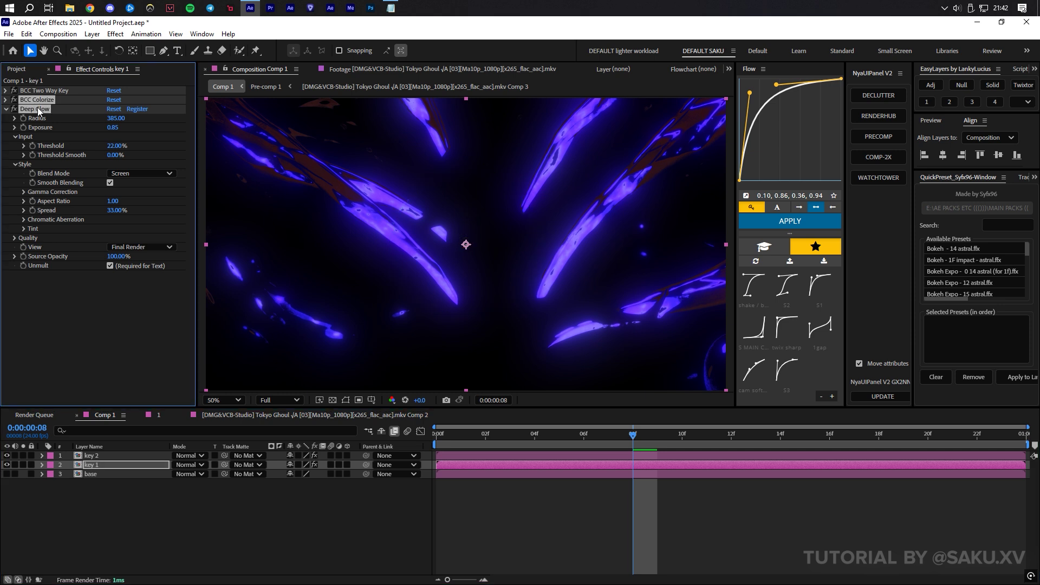
left_click(94, 455)
left_click(80, 308)
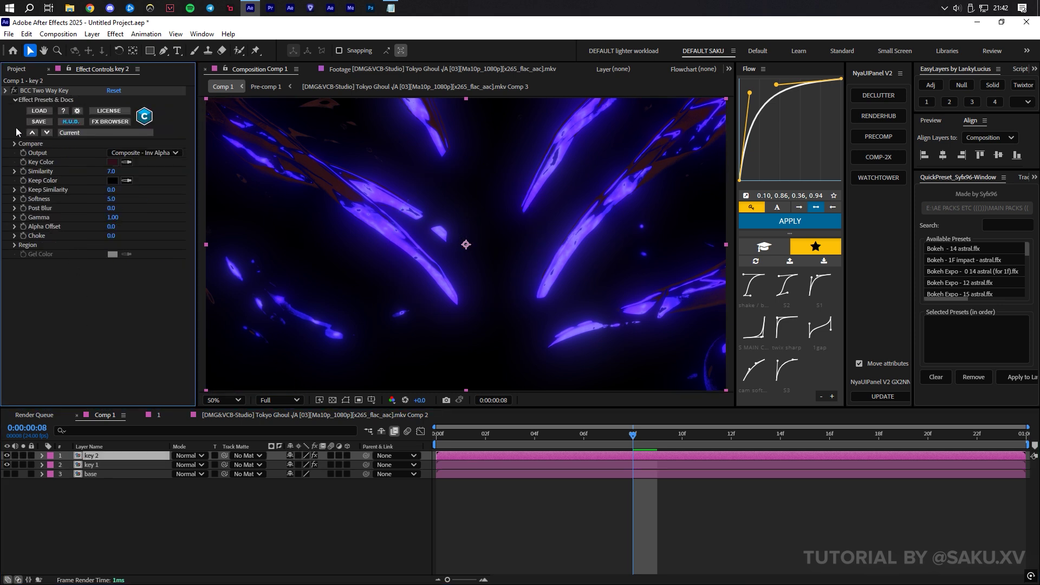
key("ctrl+v")
left_click(5, 100)
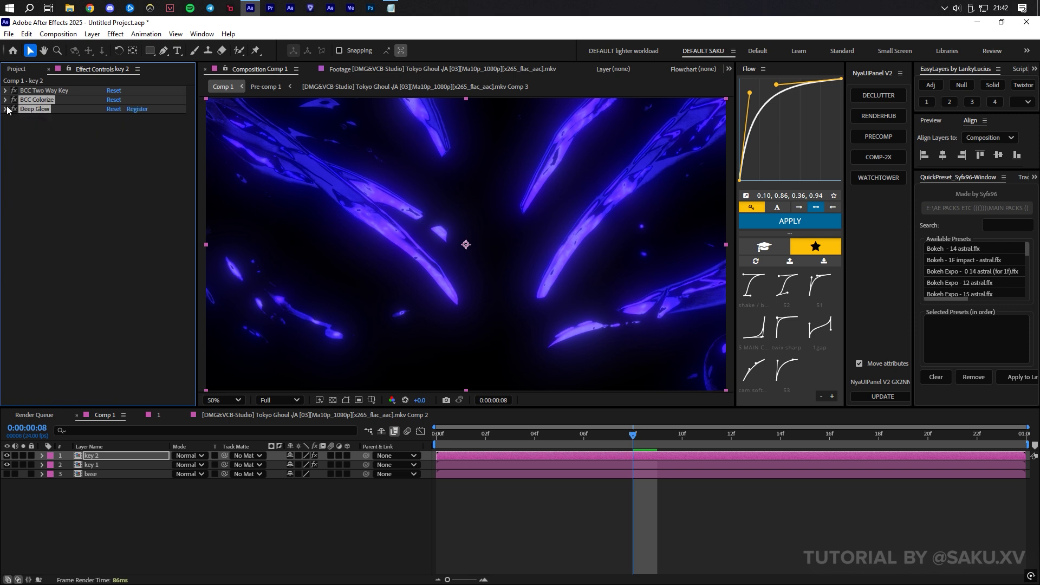
left_click(60, 164)
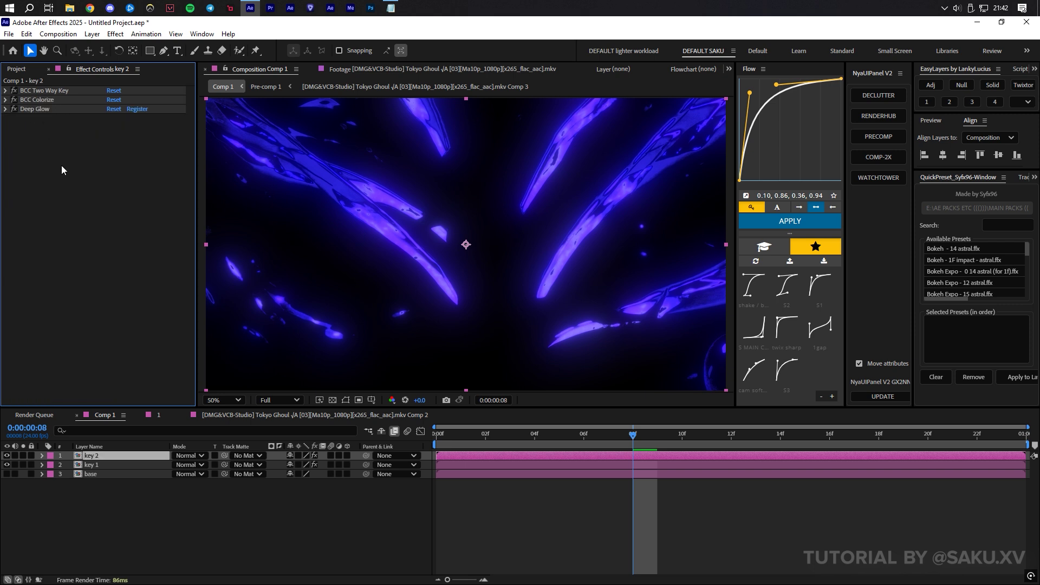
Set key 2's Deep Glow Threshold to 2% and show the base layer.
left_click(6, 110)
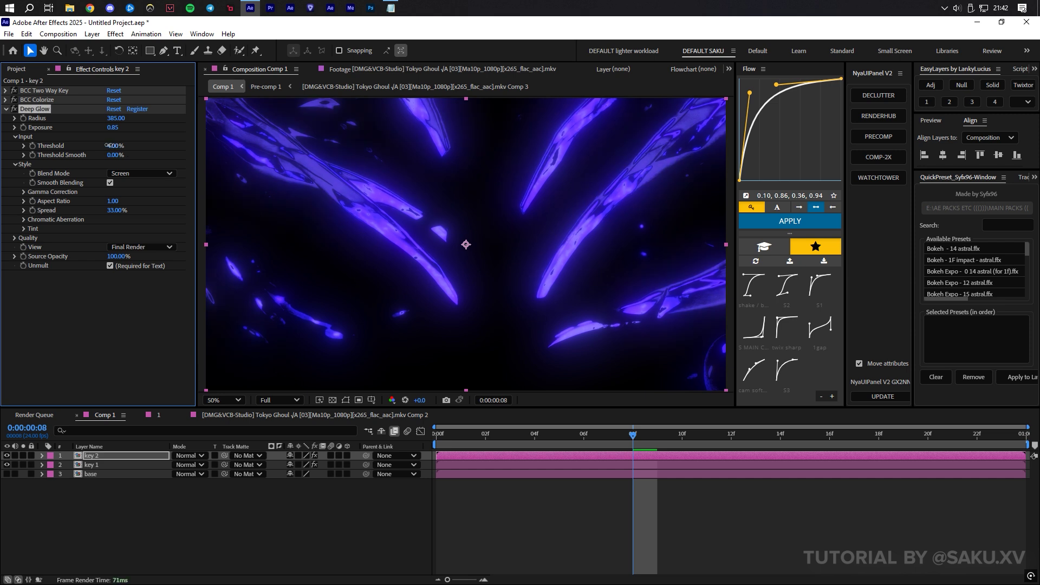
mouse_move(114, 146)
left_mouse_down()
mouse_move(151, 150)
mouse_move(111, 157)
left_mouse_up()
left_click(6, 474)
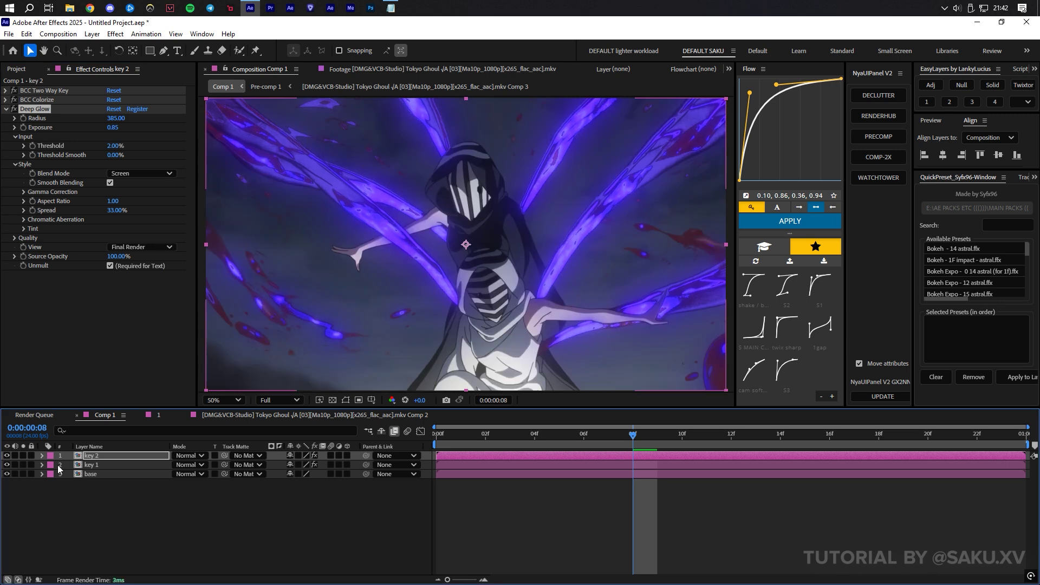
Set the blending mode of both the key 2 and key 1 layers to Add.
left_click(188, 460)
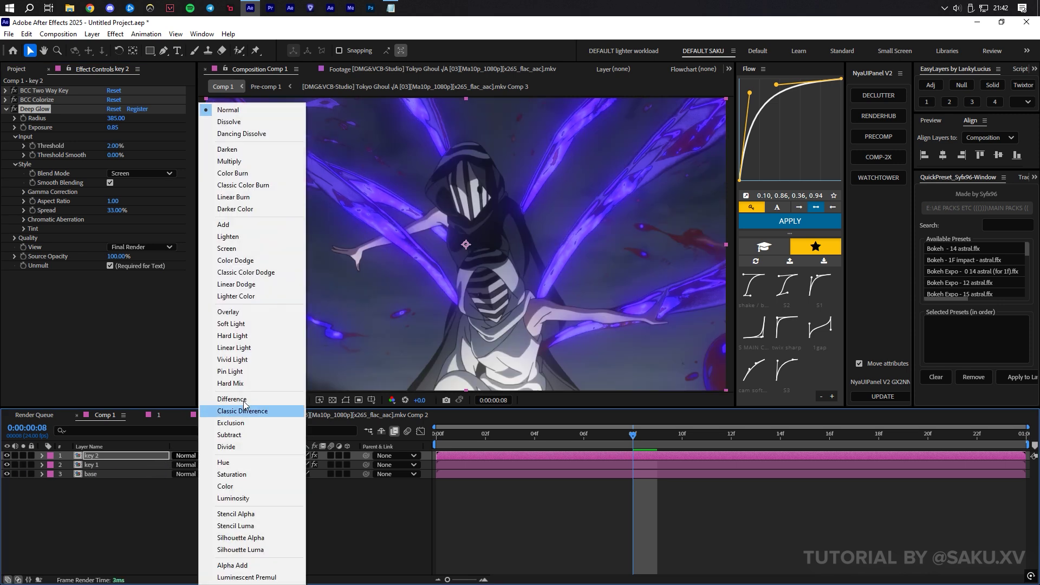
left_click(239, 224)
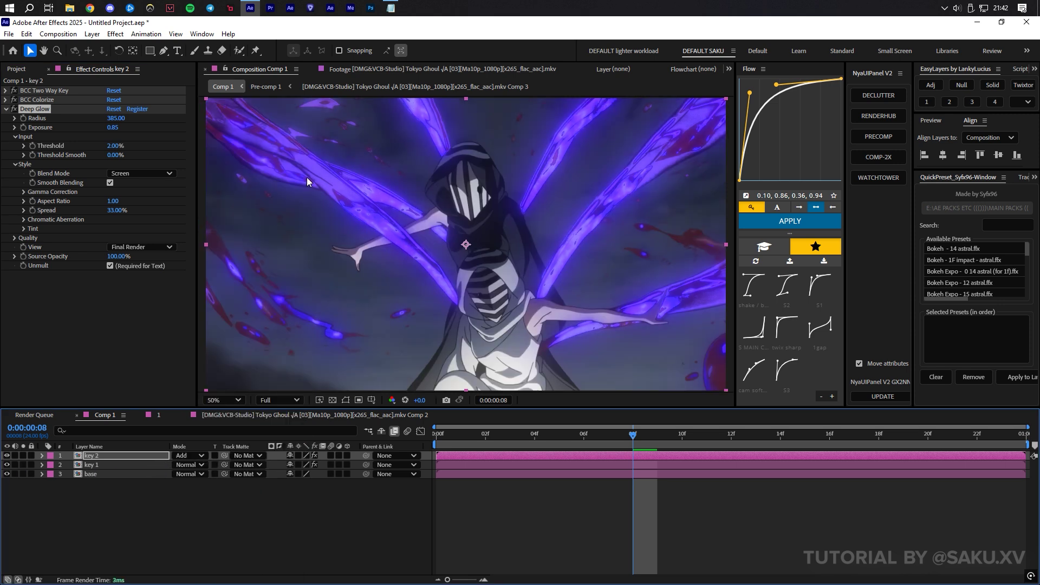
left_click(188, 464)
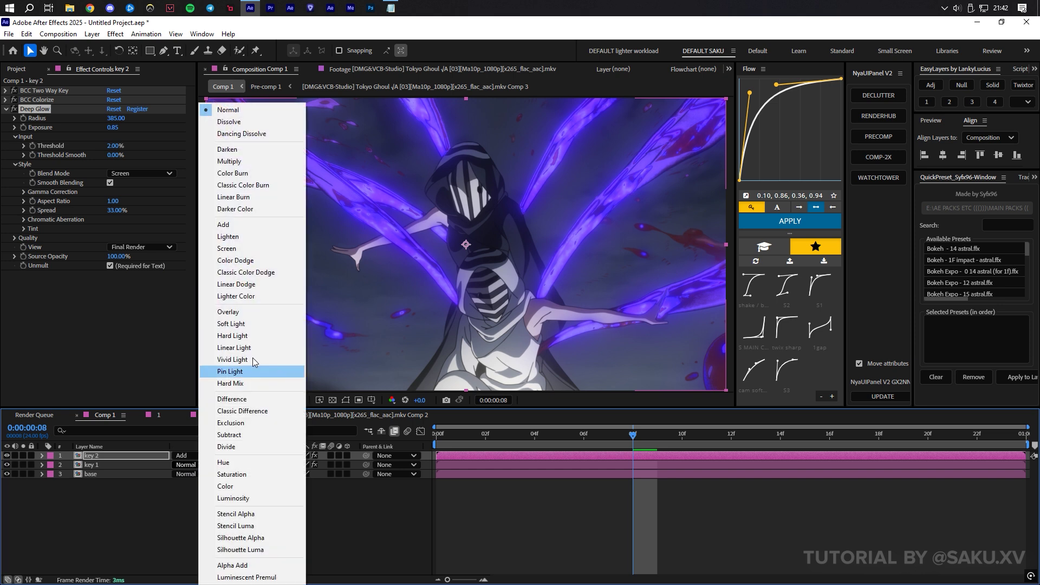
left_click(260, 223)
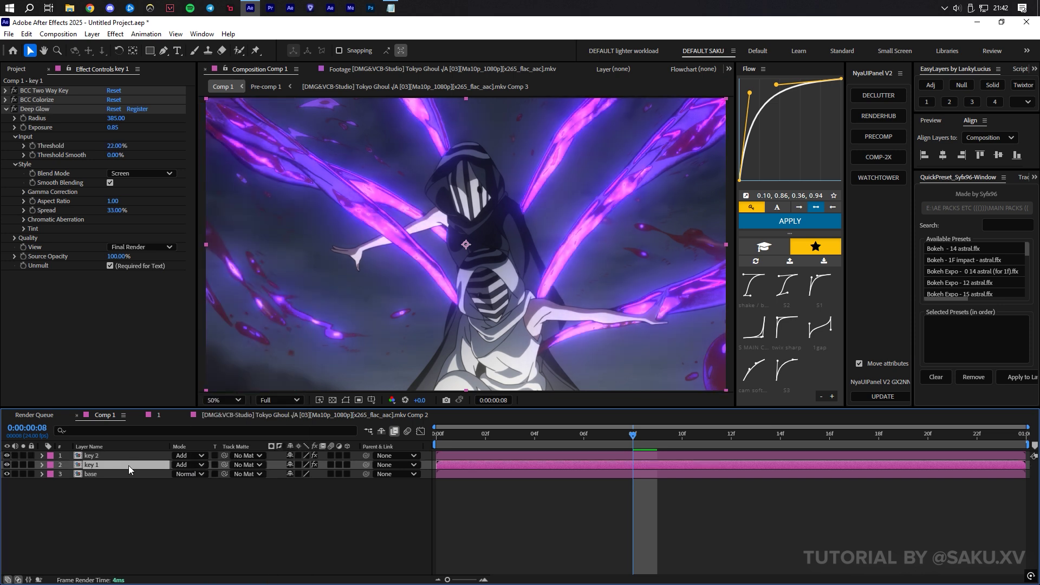
Cycle key 1 through the blending modes to compare their looks, and return it to Add.
key("shift+equal")
key("shift+equal")
key("shift+equal")
key("shift+equal")
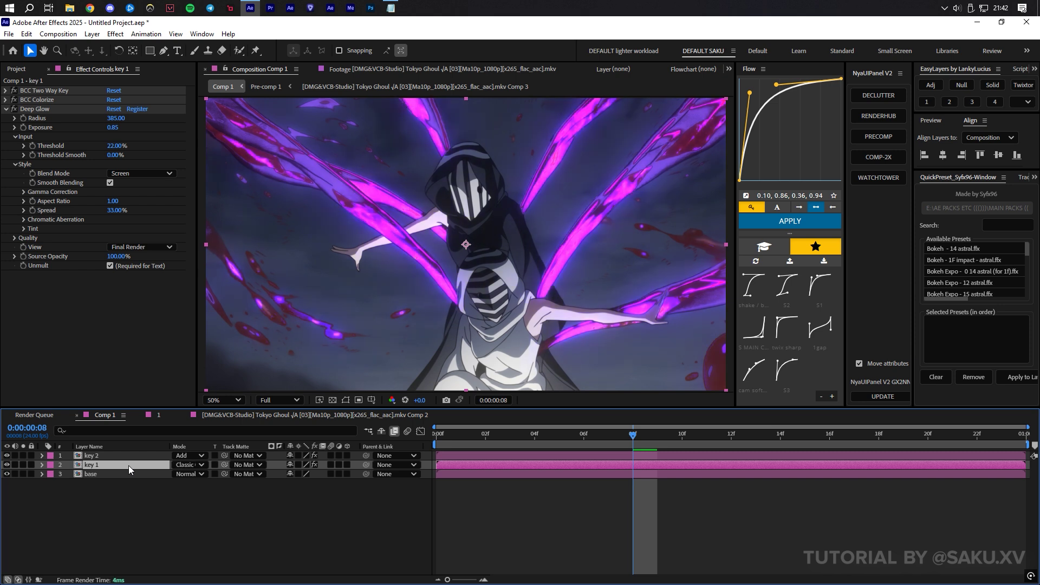
key("shift+equal")
key("shift+equal")
key("shift+equal")
key("shift+equal")
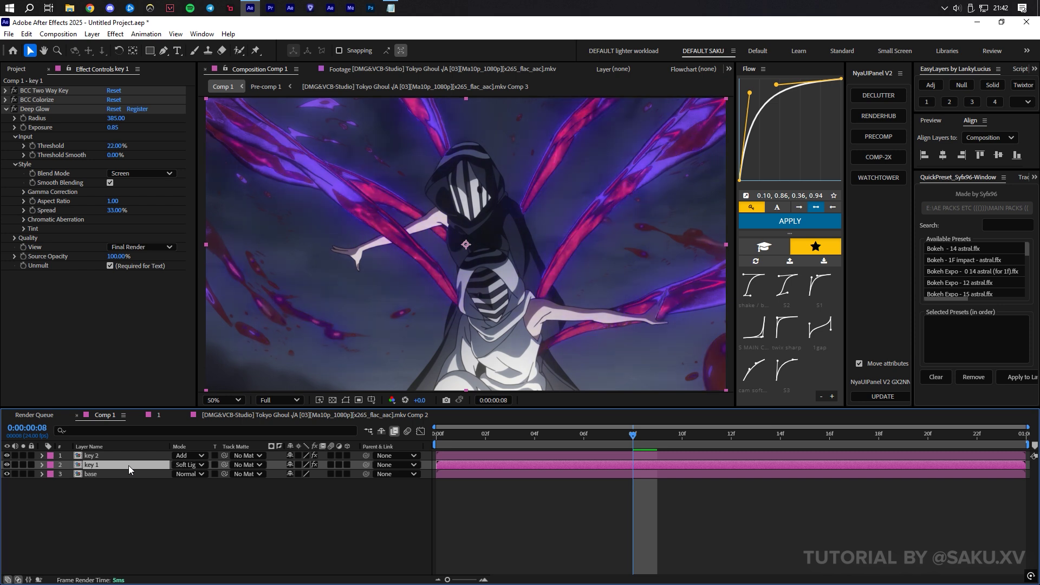
key("shift+equal")
key("shift+equal")
key("shift+equal")
key("shift+equal")
key("shift+equal")
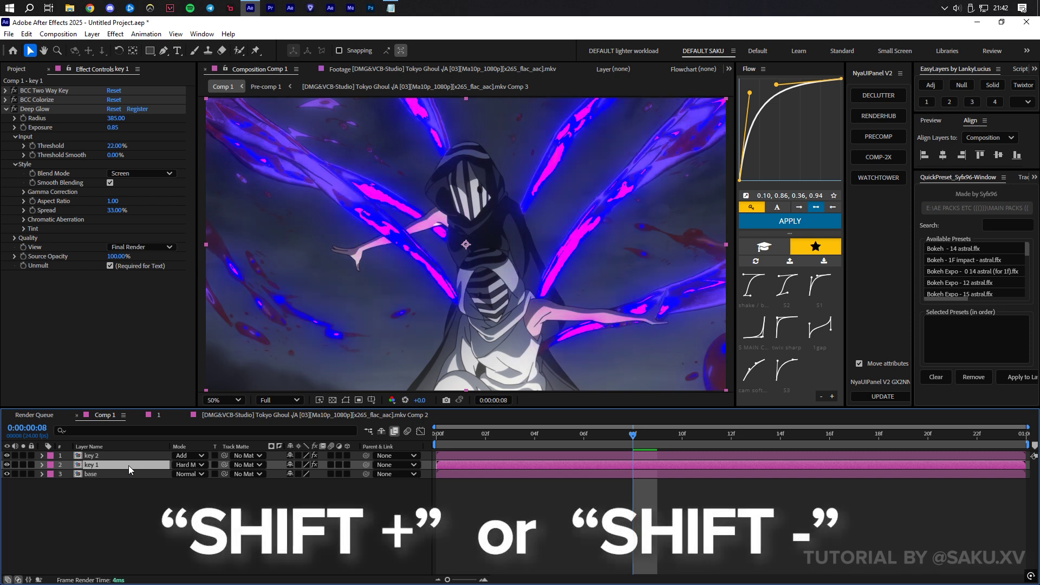
key("shift+equal")
key("shift+equal")
key("shift+equal")
key("shift+equal")
key("shift+equal")
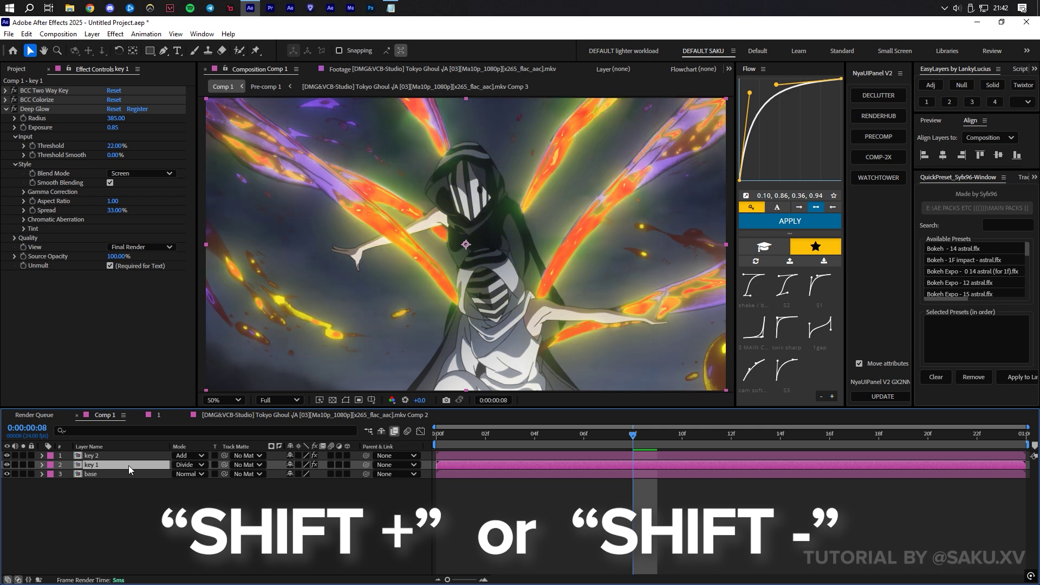
key("shift+equal")
key("shift+equal")
key("shift+equal")
key("shift+equal")
key("shift+equal")
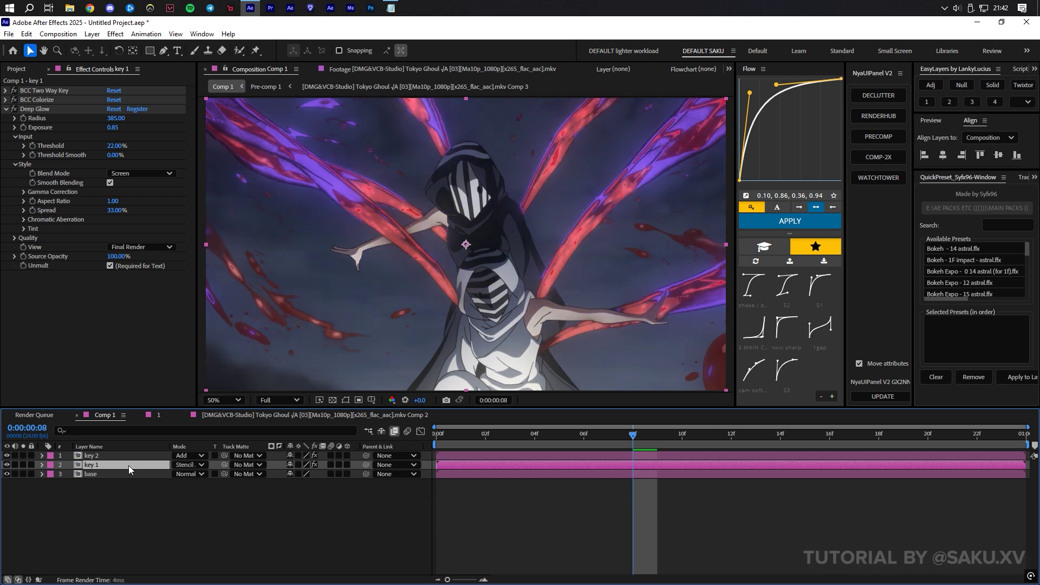
key("shift+equal")
key("shift+equal")
key("shift+equal")
key("shift+equal")
key("shift+equal")
key("shift+equal")
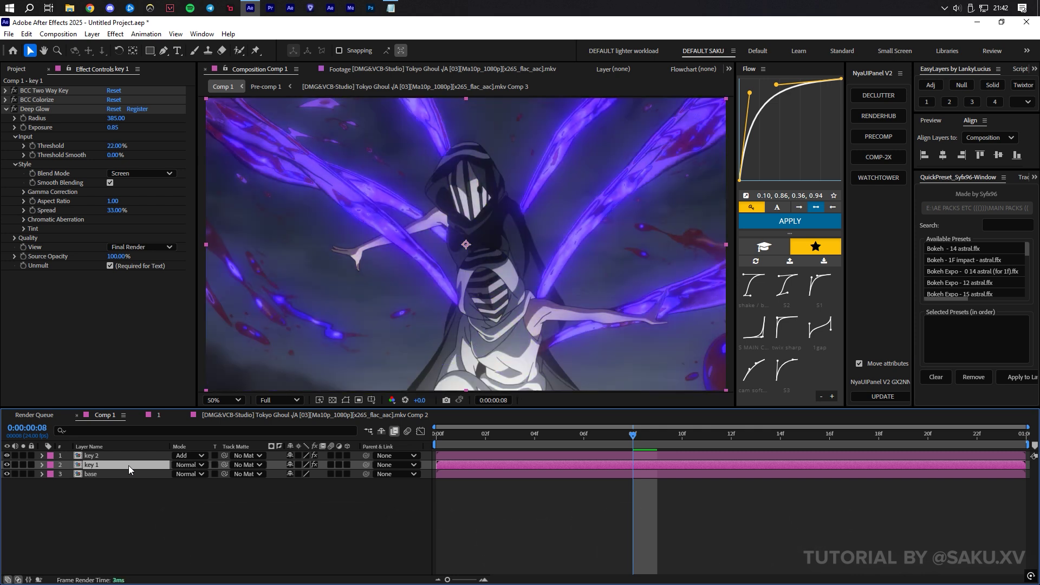
key("alt+shift+w")
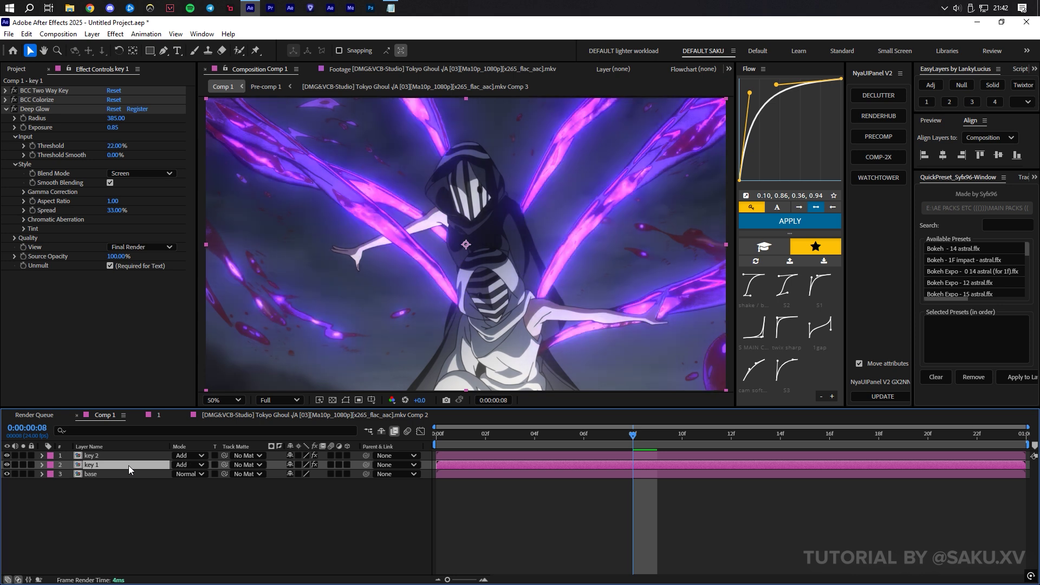
left_click(190, 465)
left_click(134, 515)
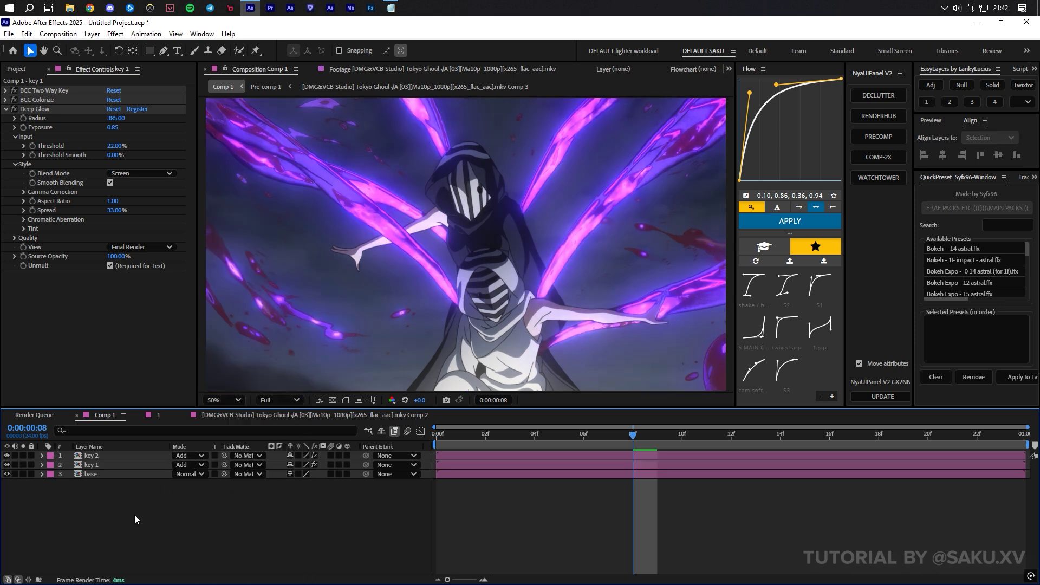
Add the BCC Hue-Sat-Lightness effect to the key 1 layer.
left_click(99, 467)
key("ctrl+space")
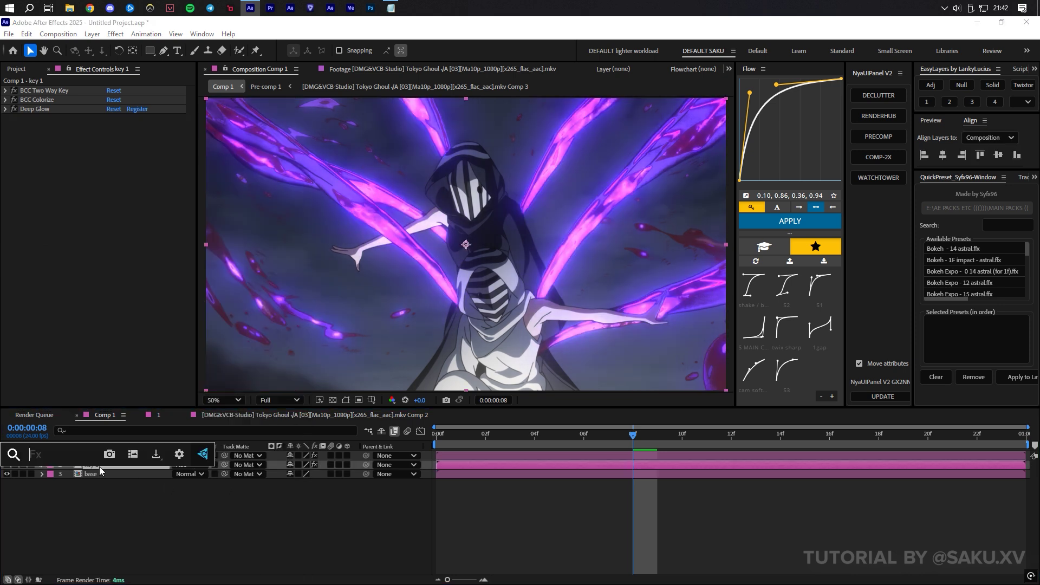
type("bcc h")
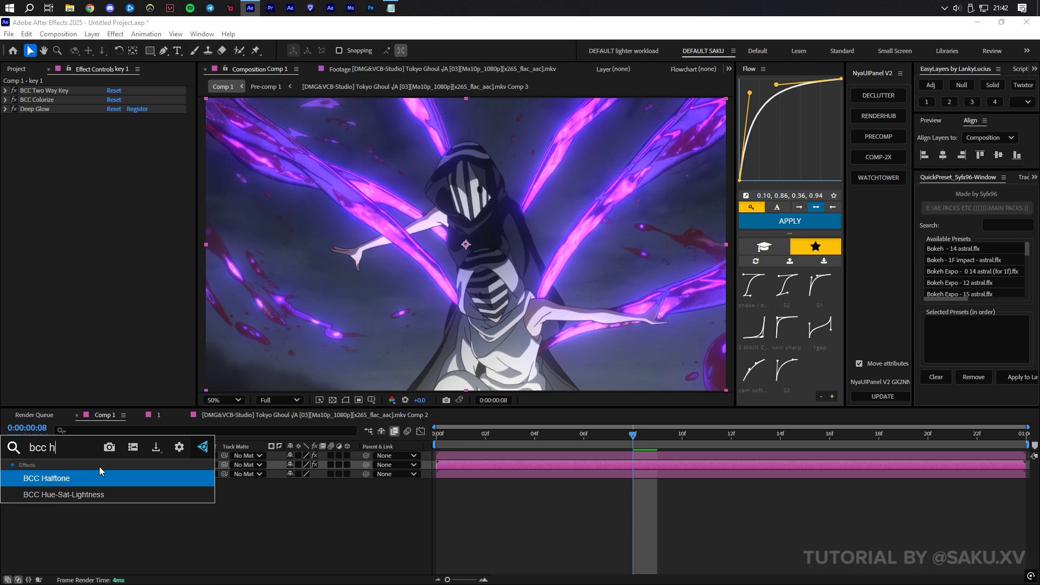
left_click(111, 502)
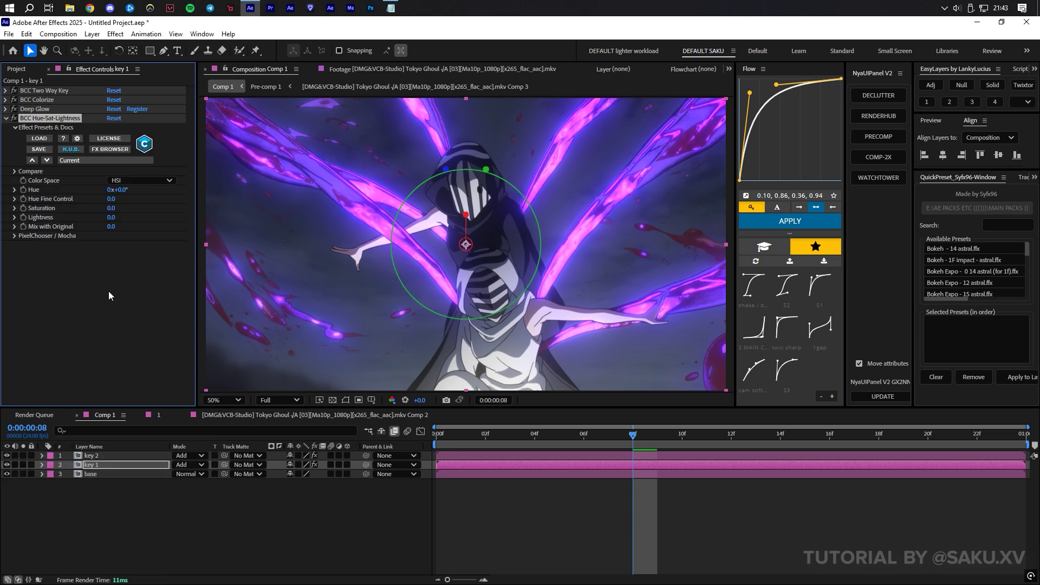
Set key 1's BCC Hue-Sat-Lightness Hue to -234°, Saturation to 12 and Lightness to -3.
left_click_drag(119, 190, 123, 286)
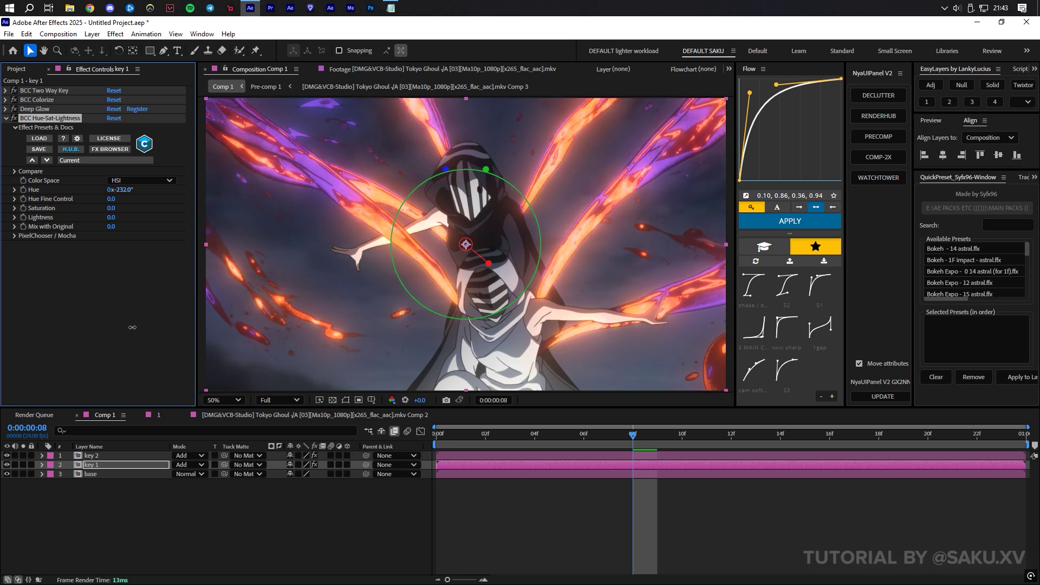
left_click_drag(133, 328, 149, 299)
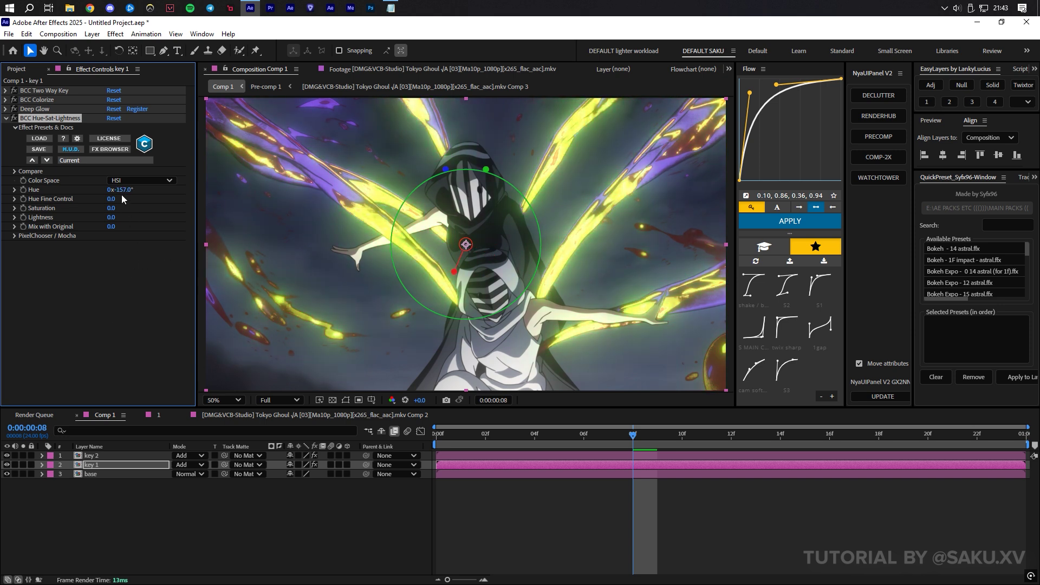
left_click_drag(124, 189, 88, 191)
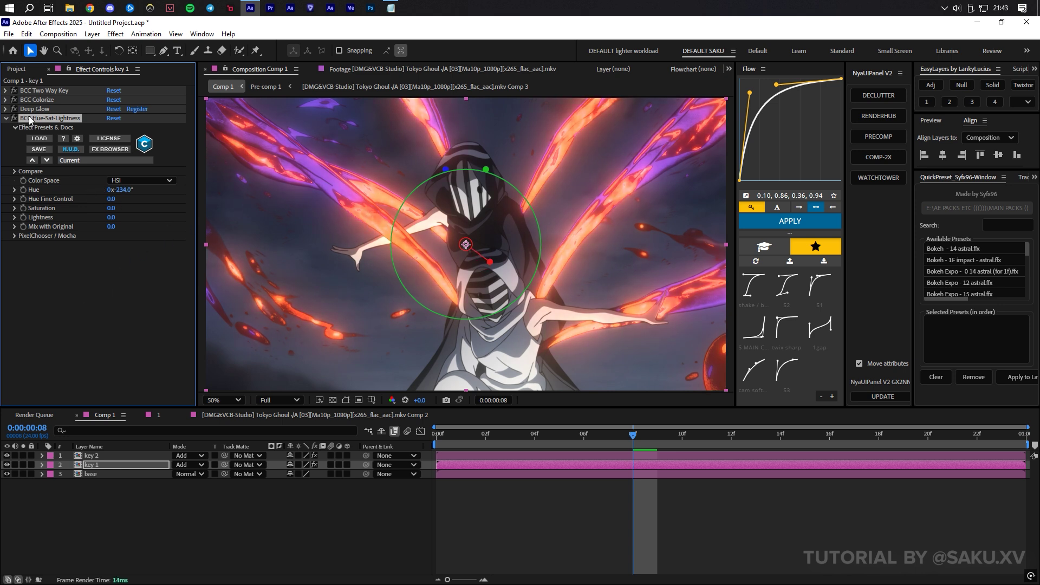
mouse_move(110, 208)
left_mouse_down()
mouse_move(121, 216)
mouse_move(109, 217)
left_mouse_up()
Copy the adjusted BCC Hue-Sat-Lightness effect from key 1 onto key 2.
left_click(43, 122)
left_click(44, 116)
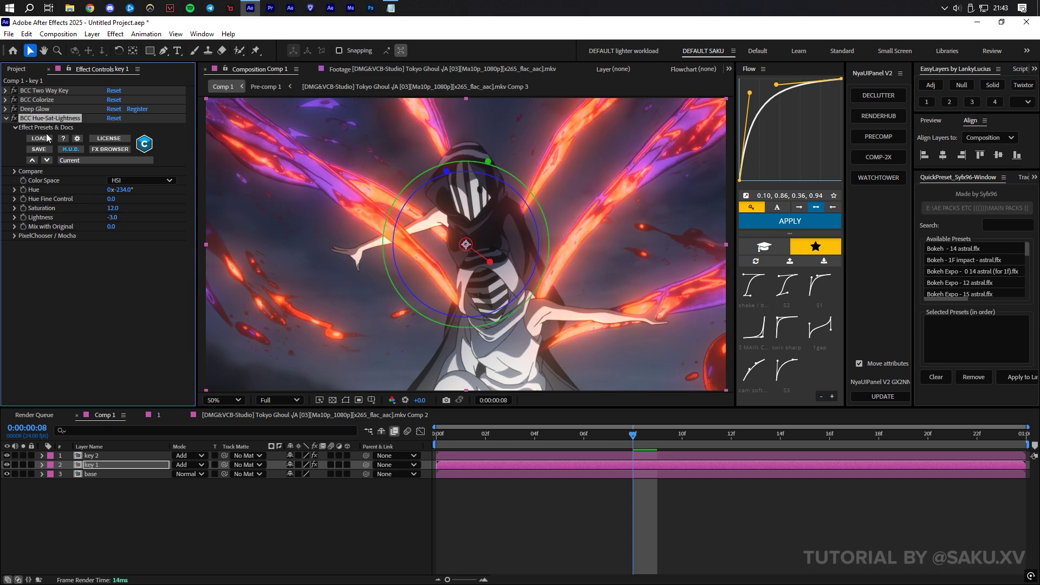
left_click(91, 455)
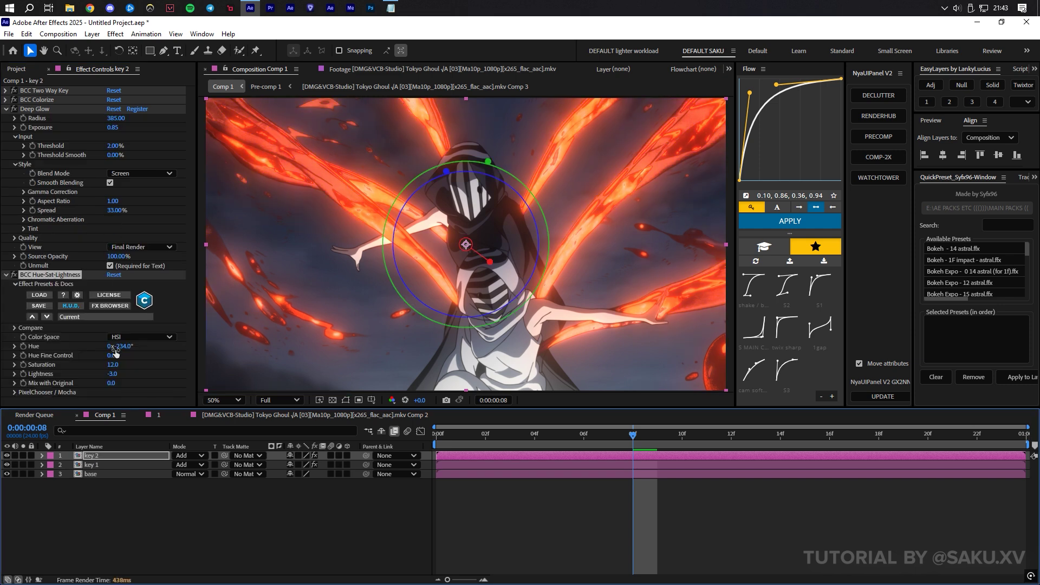
Set the Saturation of key 2's BCC Hue-Sat-Lightness effect to 37 and its Lightness to -31.
left_click_drag(118, 346, 99, 374)
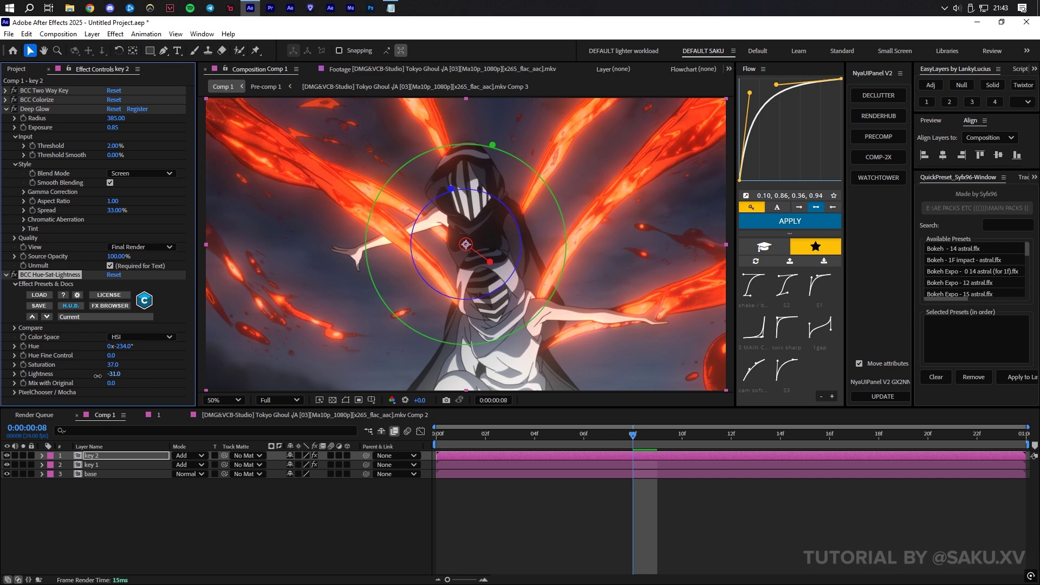
left_click(7, 275)
Add the CC Toner effect to the base layer and set its Midtones color to dark gray 4F4F4F.
left_click(124, 474)
key("ctrl+space")
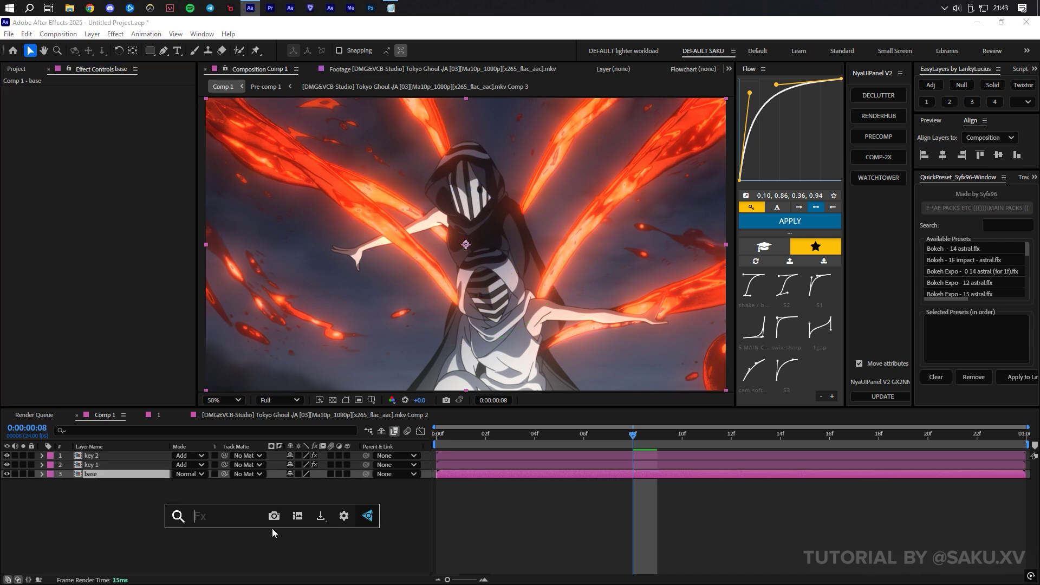
type("cc toner")
key("Return")
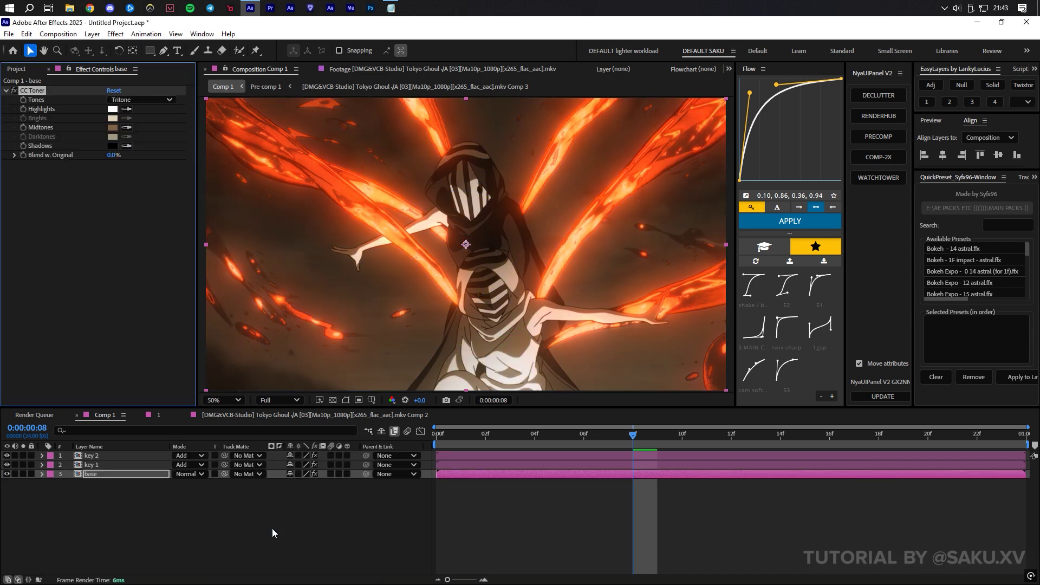
left_click(112, 128)
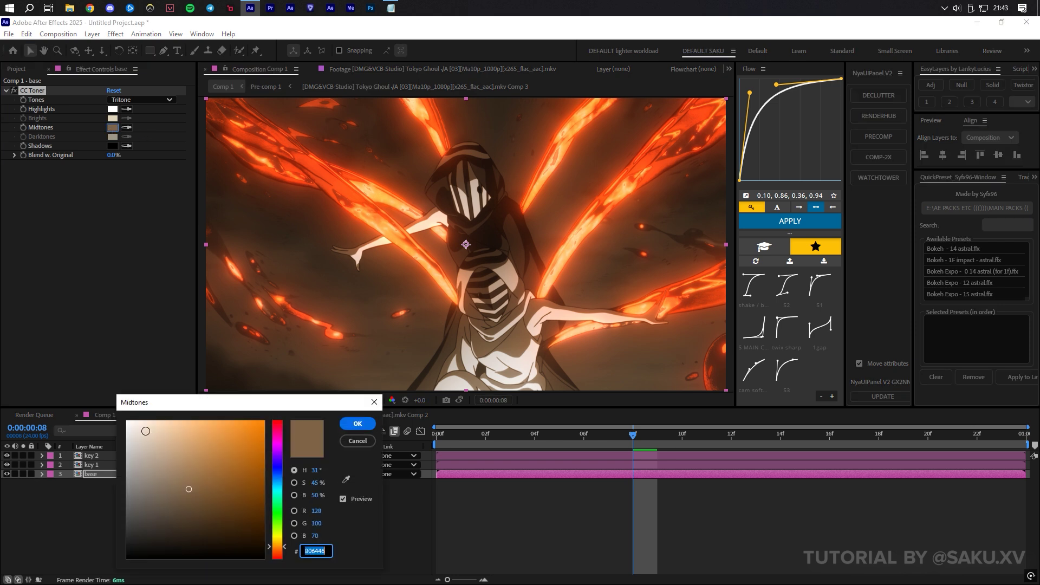
mouse_move(141, 500)
left_mouse_down()
mouse_move(99, 511)
mouse_move(96, 491)
mouse_move(90, 524)
mouse_move(88, 509)
left_mouse_up()
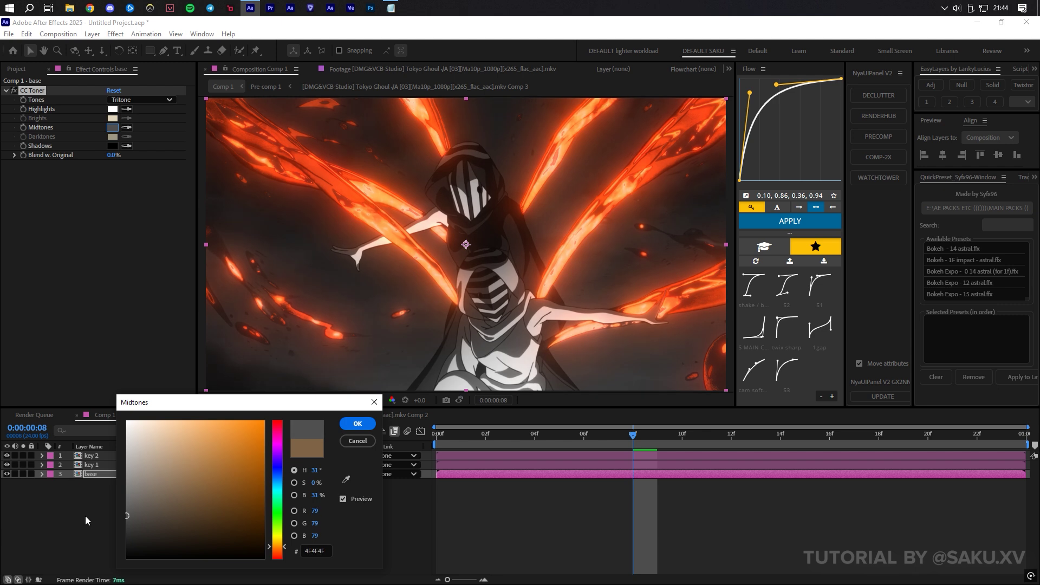
left_click(358, 424)
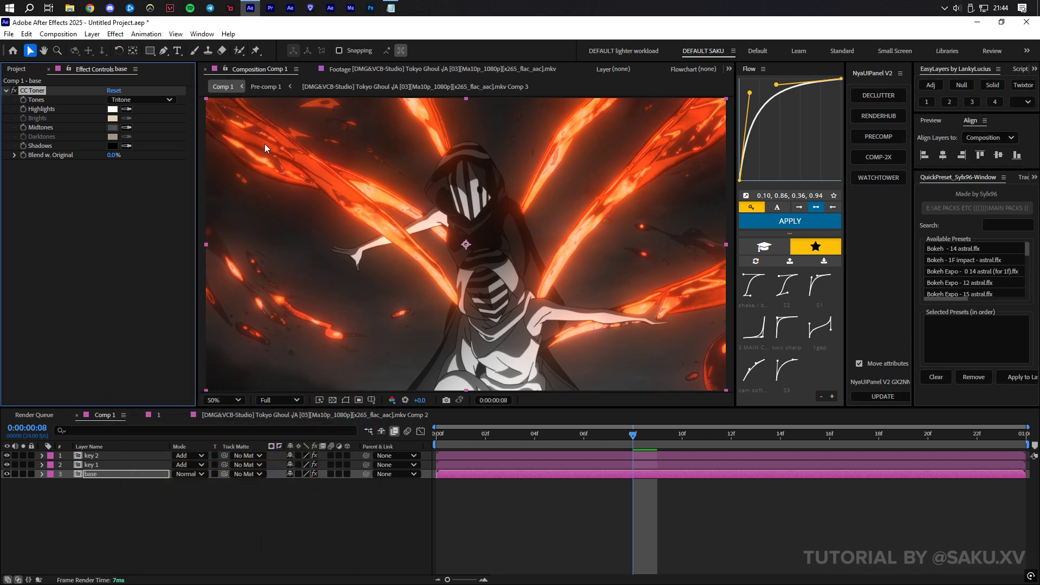
Add the Curves effect to the base layer and bend the RGB curve down in the shadows to darken it.
key("ctrl+space")
type("curves")
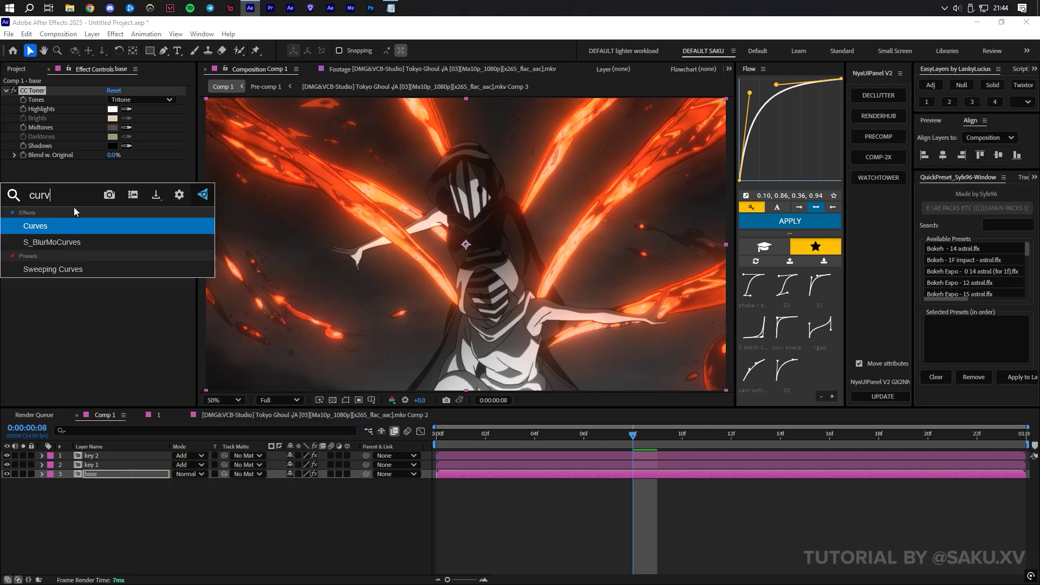
key("Return")
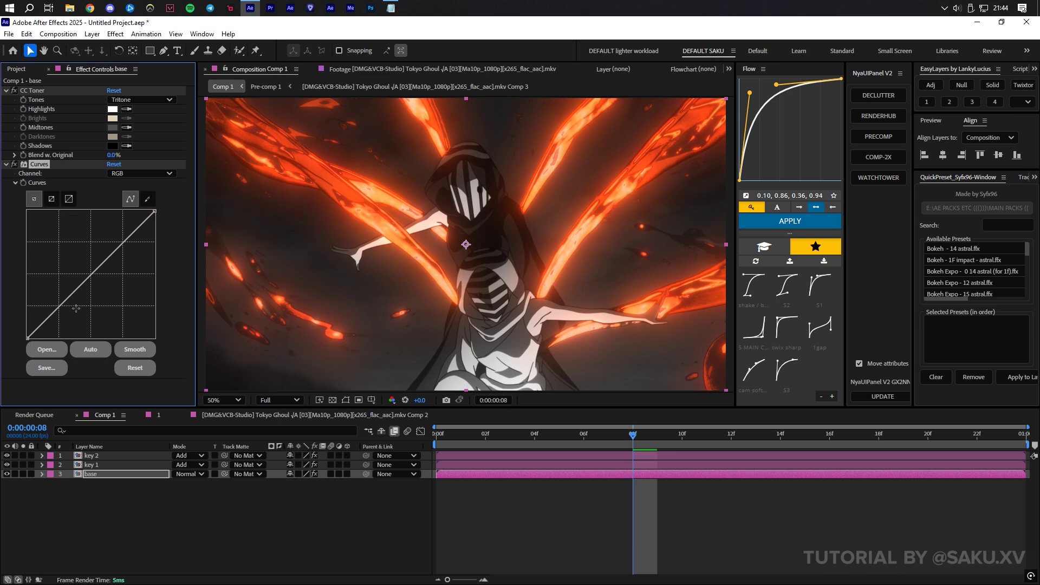
mouse_move(62, 306)
left_mouse_down()
mouse_move(56, 289)
mouse_move(63, 315)
left_mouse_up()
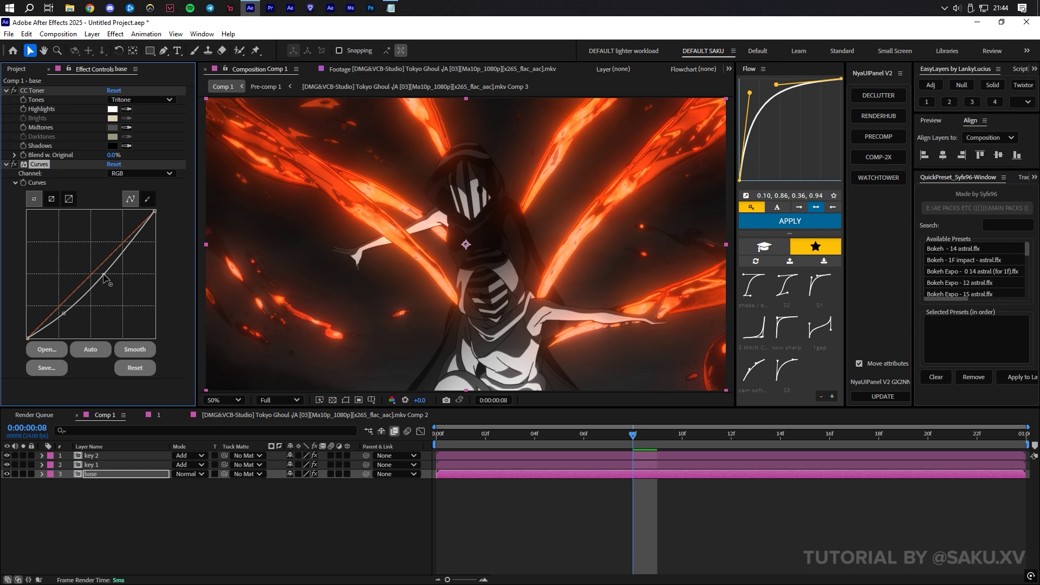
mouse_move(104, 275)
left_mouse_down()
mouse_move(109, 287)
mouse_move(100, 275)
left_mouse_up()
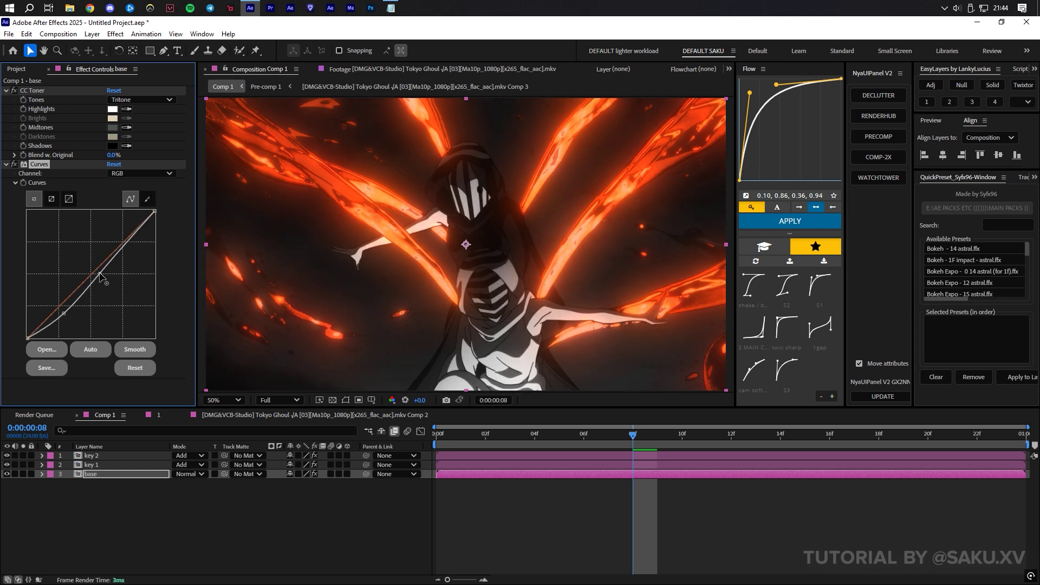
left_click(6, 165)
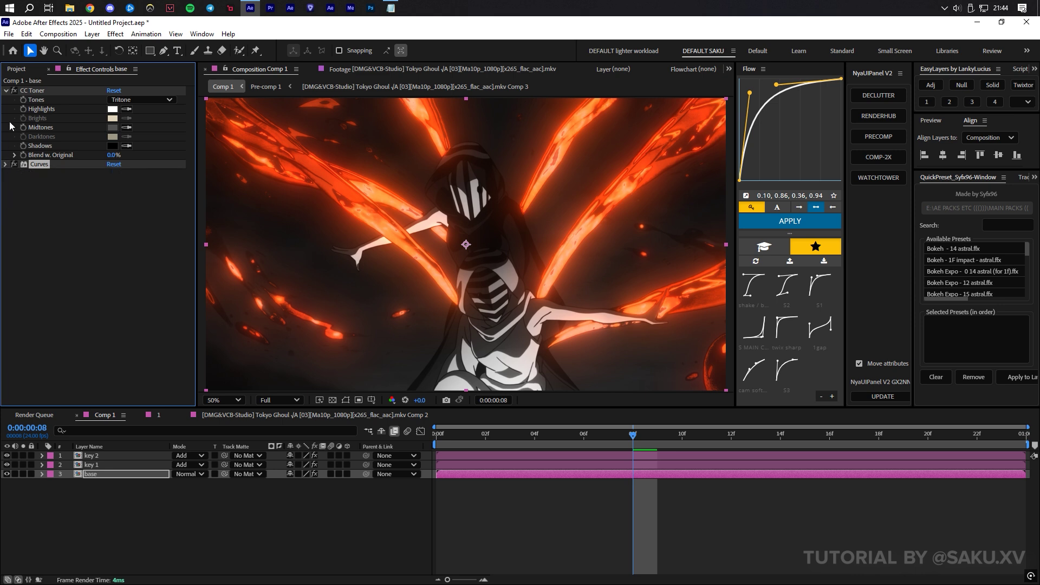
left_click(6, 91)
Try lowering the base layer's contrast with a Brightness & Contrast effect, and delete the effect.
key("ctrl+space")
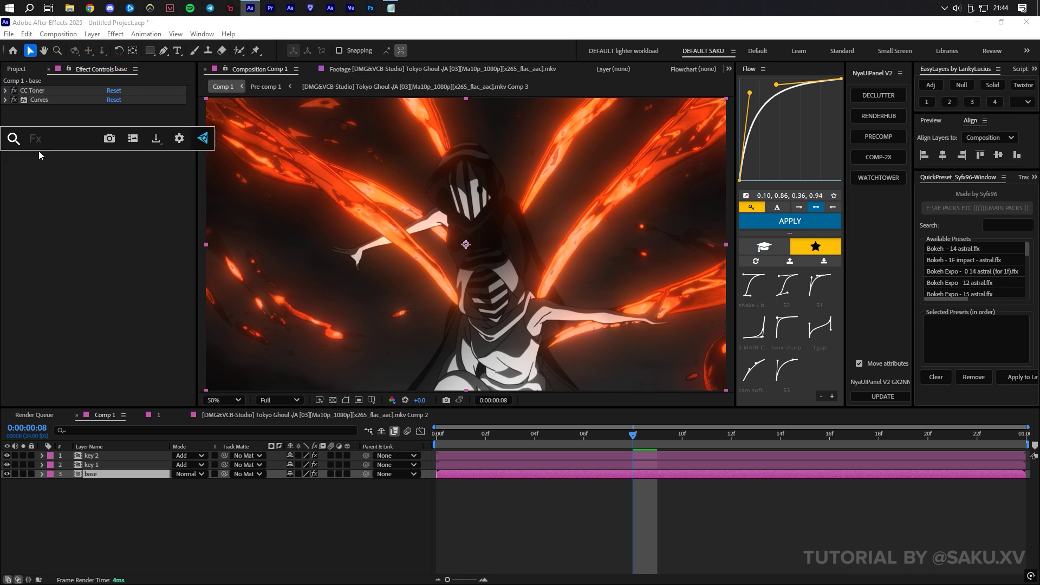
type("brigh")
left_click(59, 165)
left_click_drag(112, 127, 84, 133)
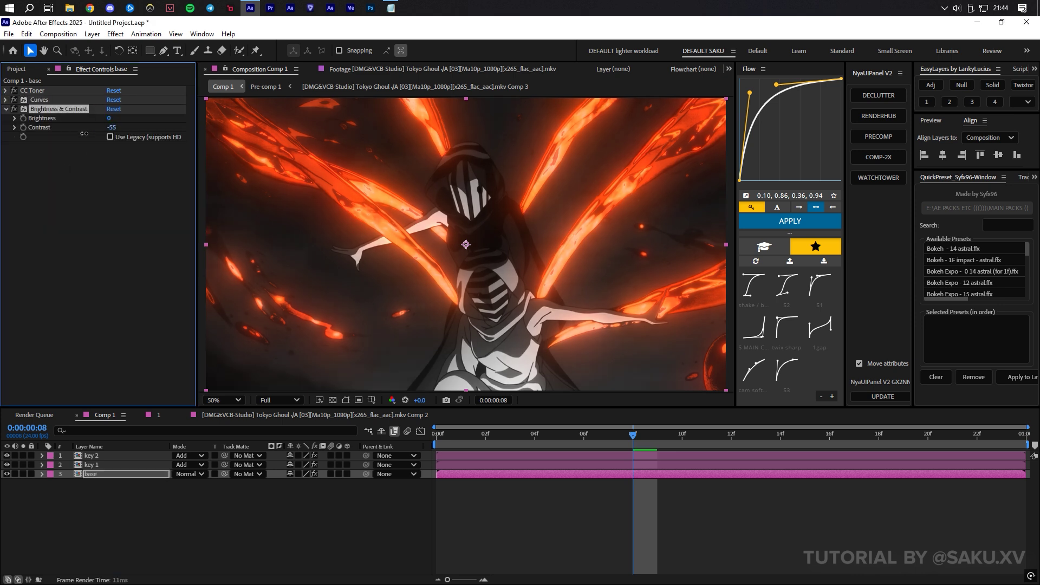
key("Delete")
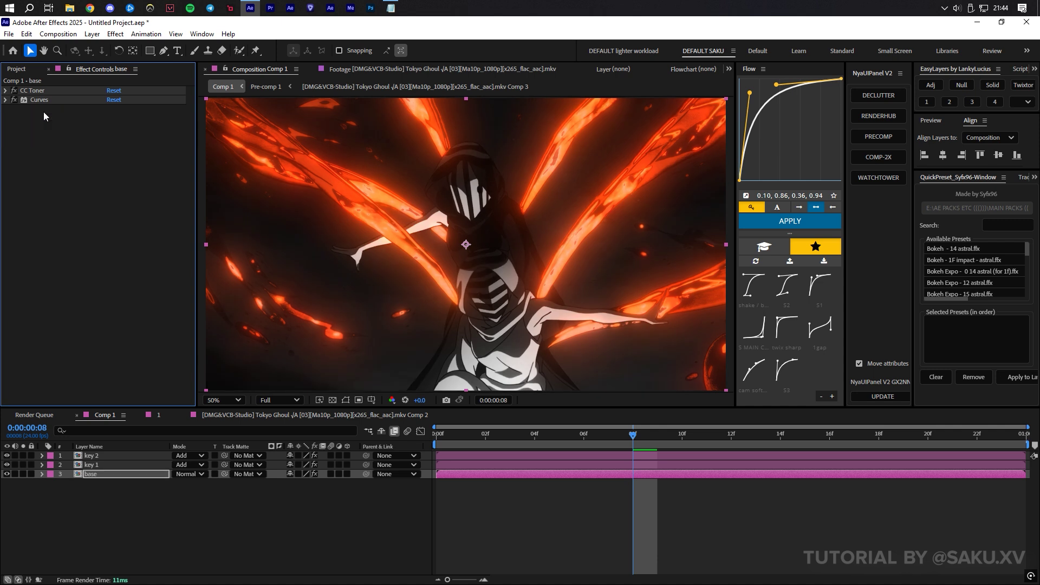
Add the Levels effect to the base layer and adjust it to strengthen the contrast.
key("ctrl+space")
type("lev")
key("Return")
left_click_drag(111, 194, 123, 231)
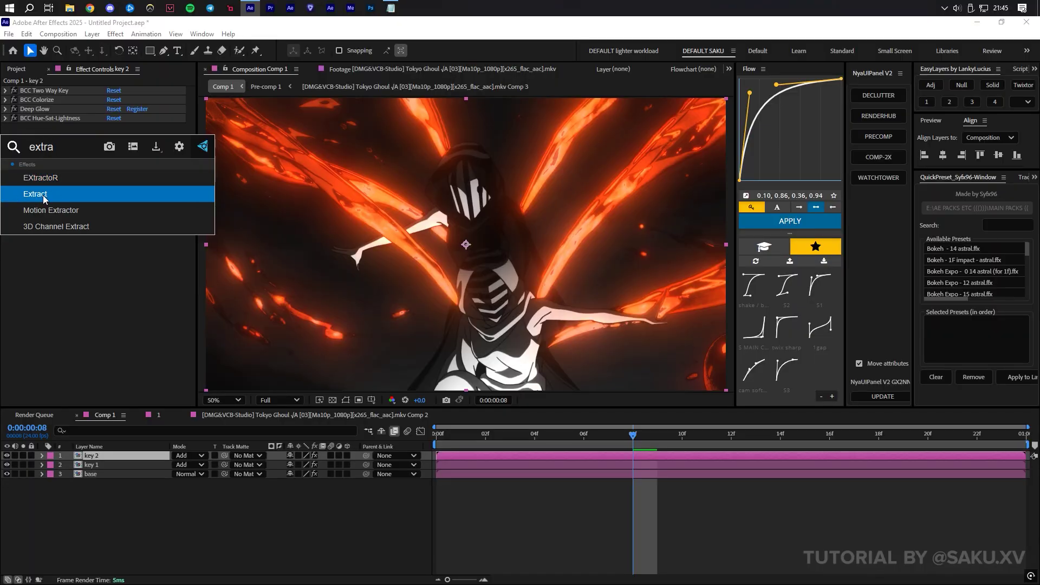
Add the Extract effect to key 2 directly before Deep Glow and solo the layer to try out the Black Point.
left_click(74, 196)
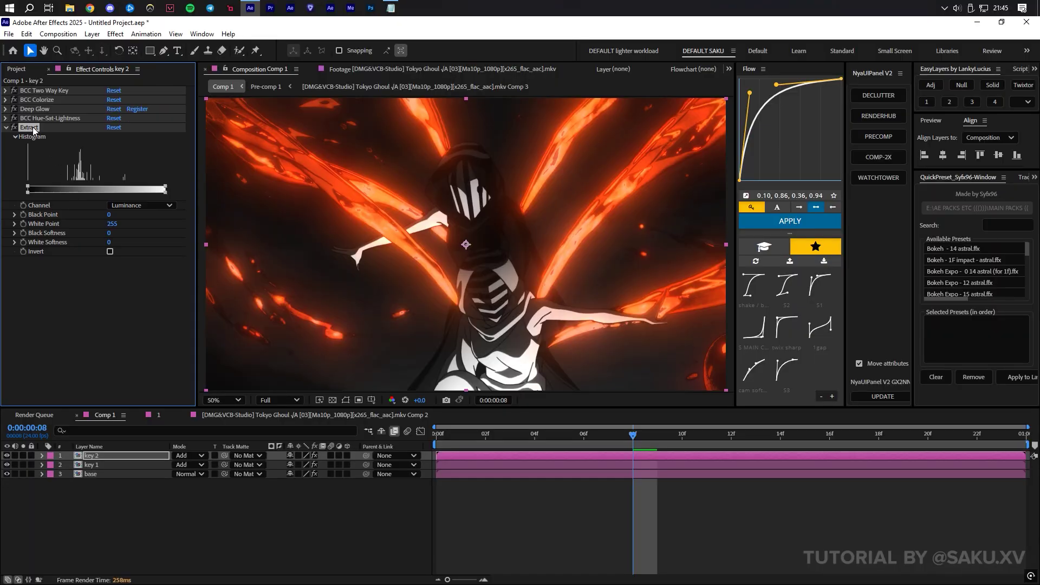
left_click_drag(25, 128, 52, 109)
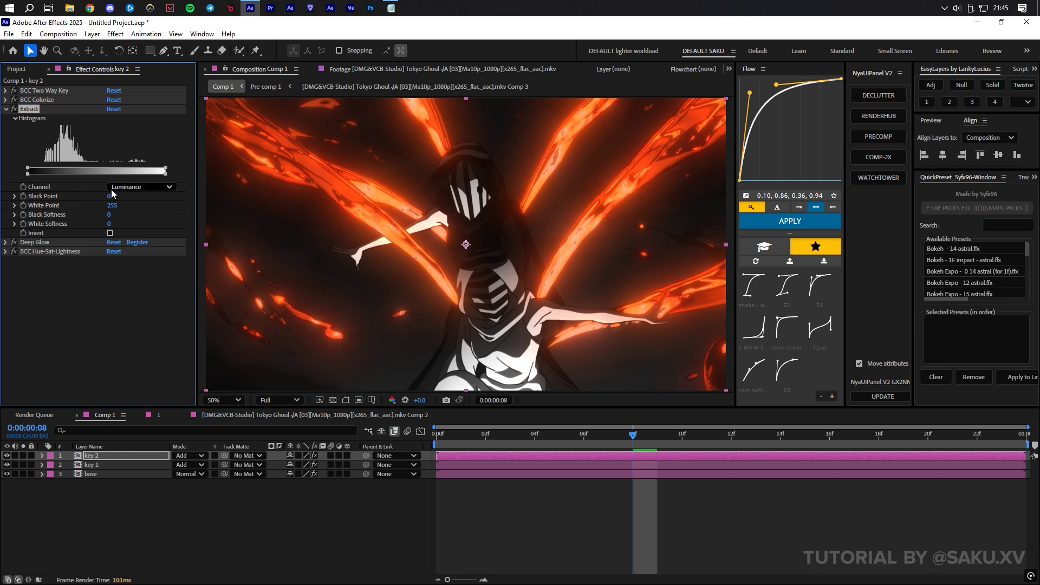
left_click(23, 455)
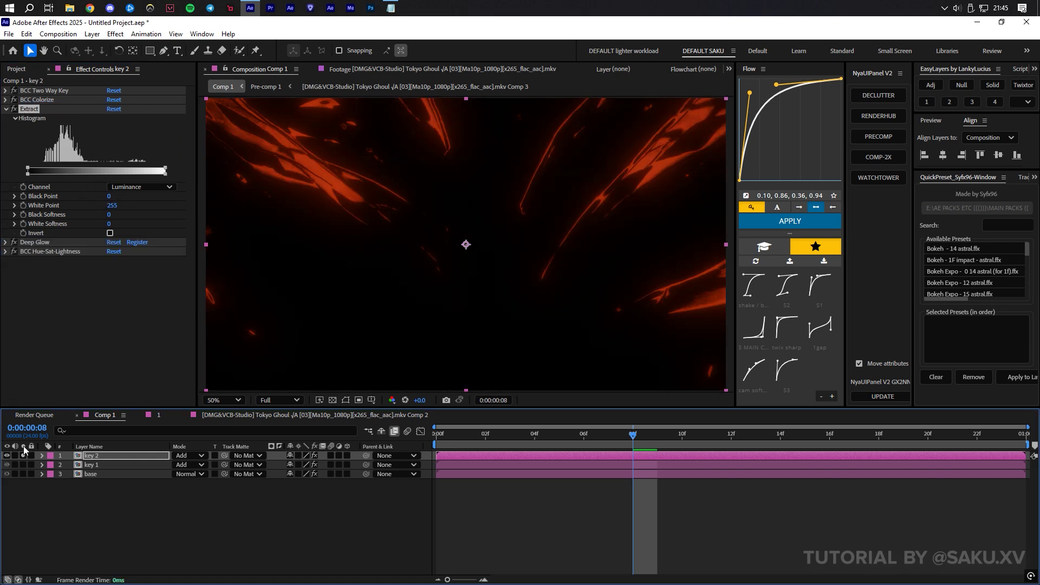
left_click_drag(110, 198, 143, 207)
Add Displacer Pro to key 2 directly after BCC Colorize, with Translate X 35% and Scale 45%.
key("ctrl+space")
type("displ")
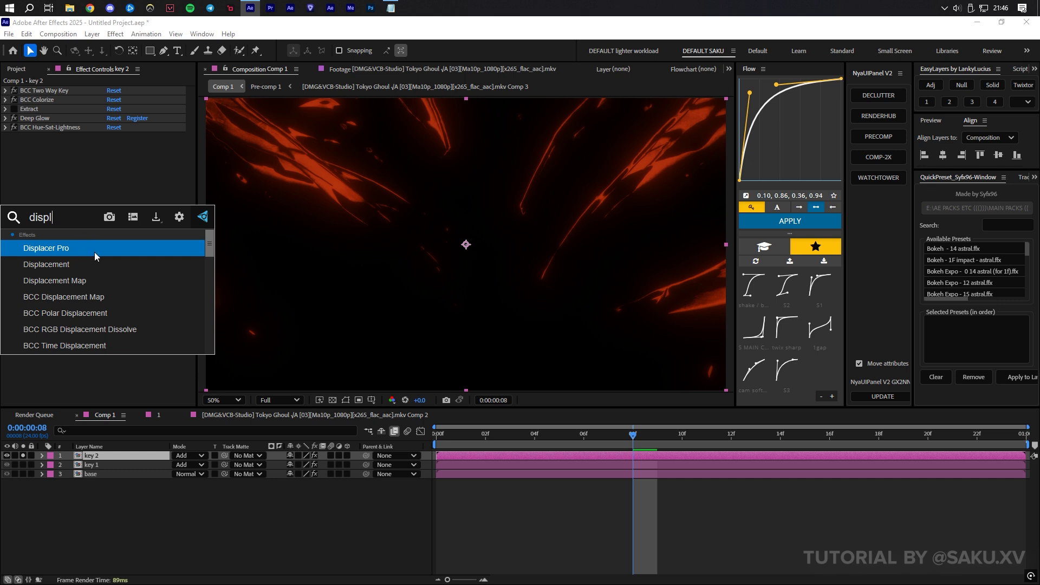
left_click(94, 249)
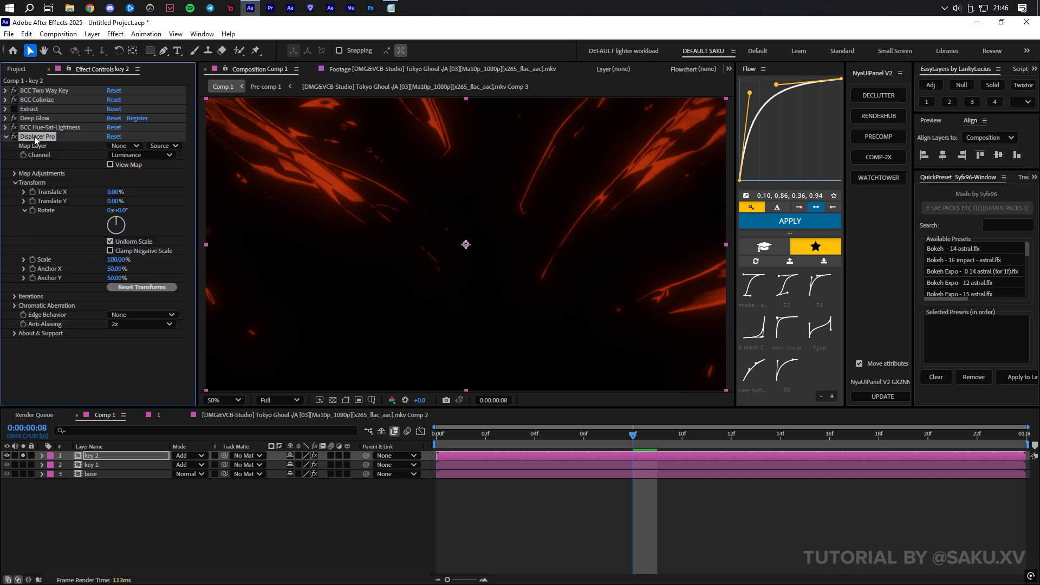
left_click_drag(34, 136, 36, 106)
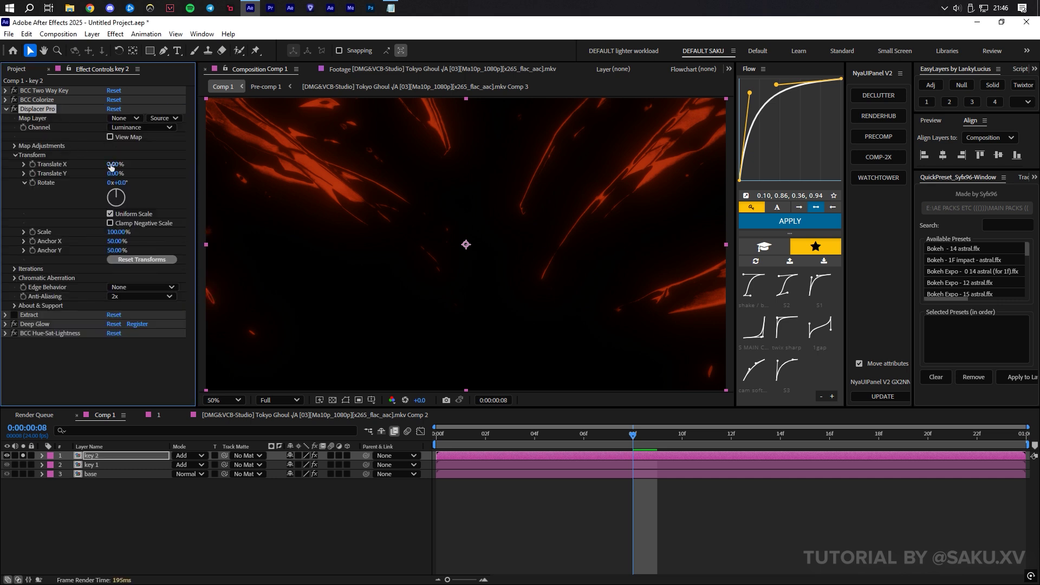
left_click_drag(114, 163, 131, 166)
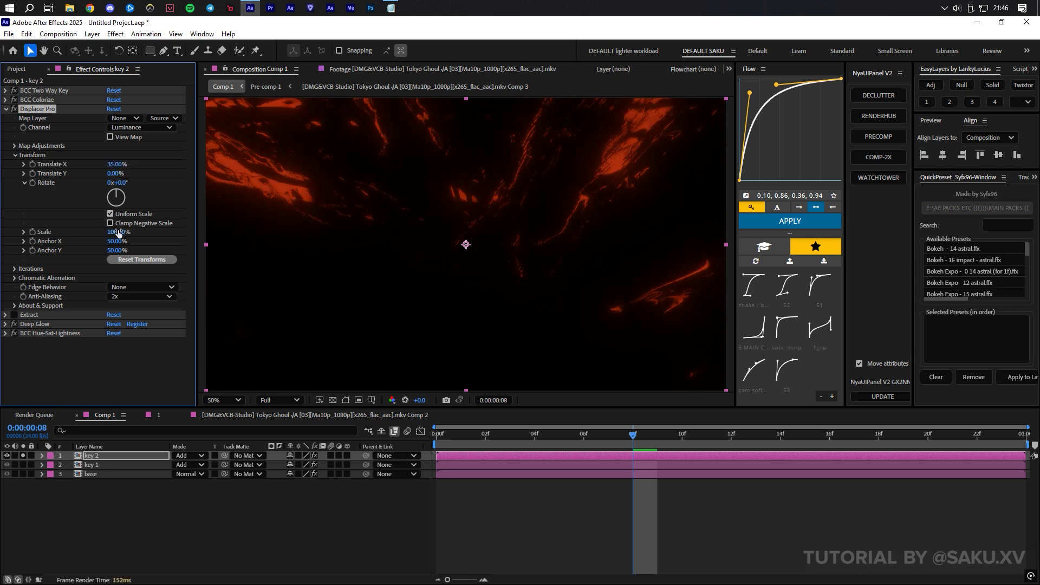
left_click_drag(118, 232, 125, 266)
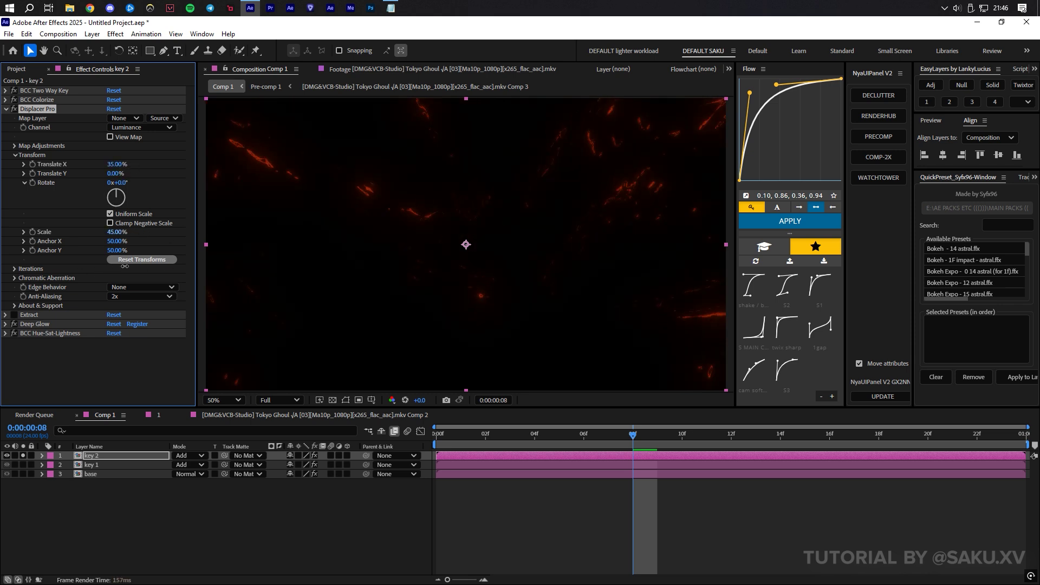
Turn off the solo on key 2 and hide the key 1 layer.
left_click(23, 455)
left_click(6, 464)
Reset Displacer Pro's Scale to 100% on key 2 and set its Translate X to 22%.
right_click(114, 232)
left_click(142, 329)
left_click_drag(119, 164, 125, 184)
Re-enable Extract on key 2 ahead of Displacer Pro, with Black Point 36, White Point 42 and Black Softness 55.
left_click(13, 315)
left_click_drag(28, 315, 14, 109)
left_click(6, 109)
left_click_drag(111, 196, 138, 215)
left_click_drag(112, 196, 17, 223)
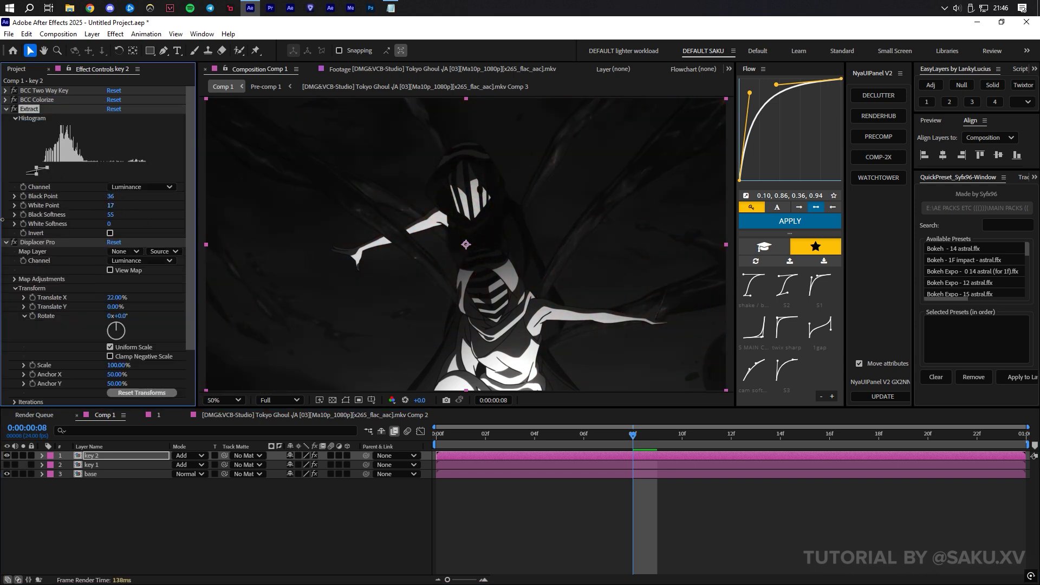
left_click(5, 109)
Set the Translate X of key 2's Displacer Pro to 19% and its Scale to 141%.
left_click_drag(115, 174, 128, 190)
left_click_drag(119, 241, 141, 240)
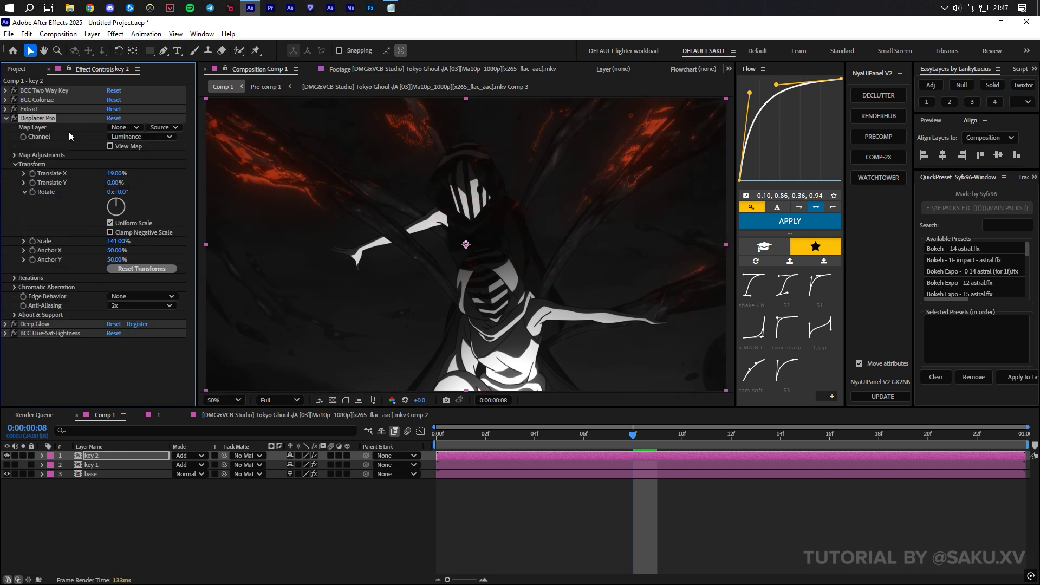
left_click(6, 117)
Add a second Deep Glow to key 2 before BCC Hue-Sat-Lightness, with Radius 1257, Exposure 0.66, Threshold 26% and Threshold Smooth 0%.
key("ctrl+space")
type("dee")
key("Return")
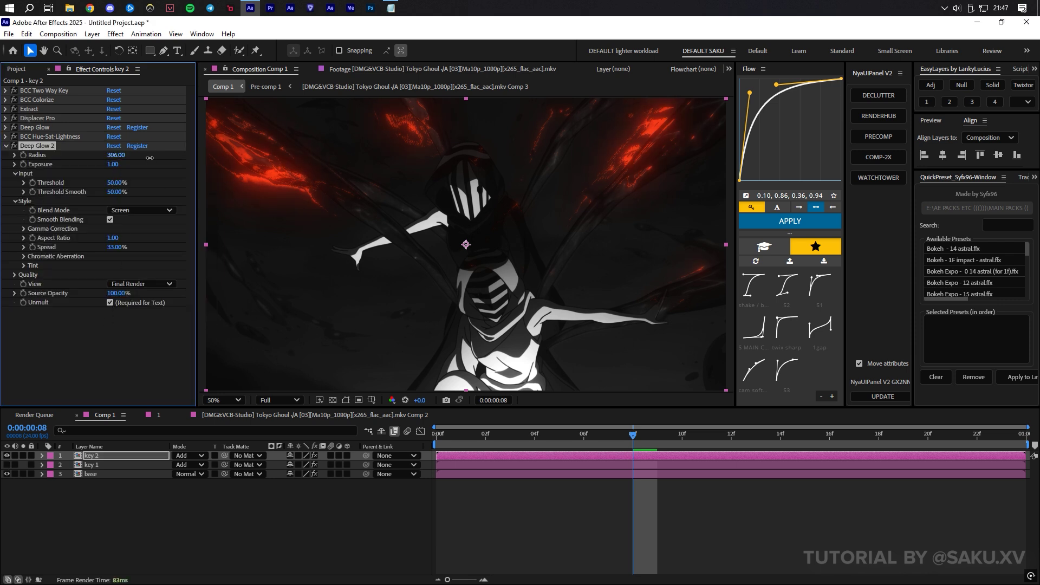
left_click_drag(112, 164, 55, 168)
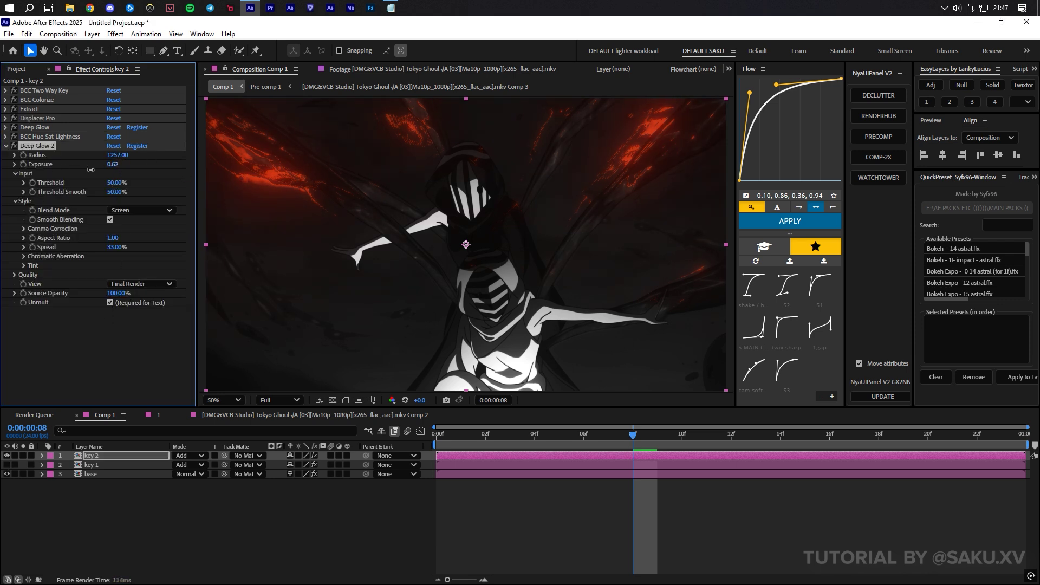
left_click_drag(115, 183, 95, 181)
left_click_drag(34, 147, 40, 137)
Raise the Saturation and Lightness of key 2's BCC Hue-Sat-Lightness effect, and make the key 1 layer visible again.
left_click(22, 303)
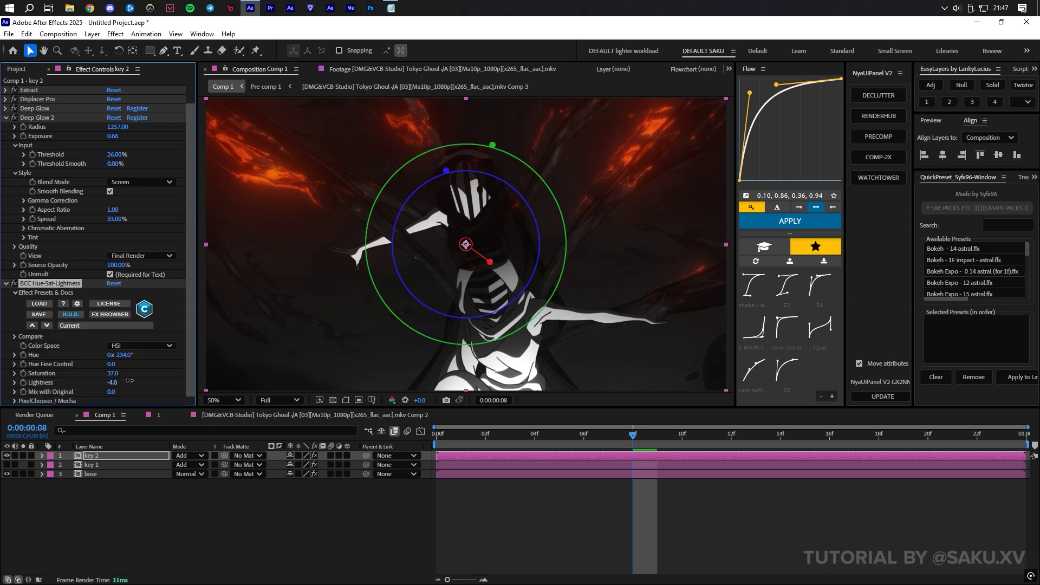
left_click(6, 283)
left_click(14, 136)
left_click(14, 137)
left_click(6, 137)
left_click(6, 464)
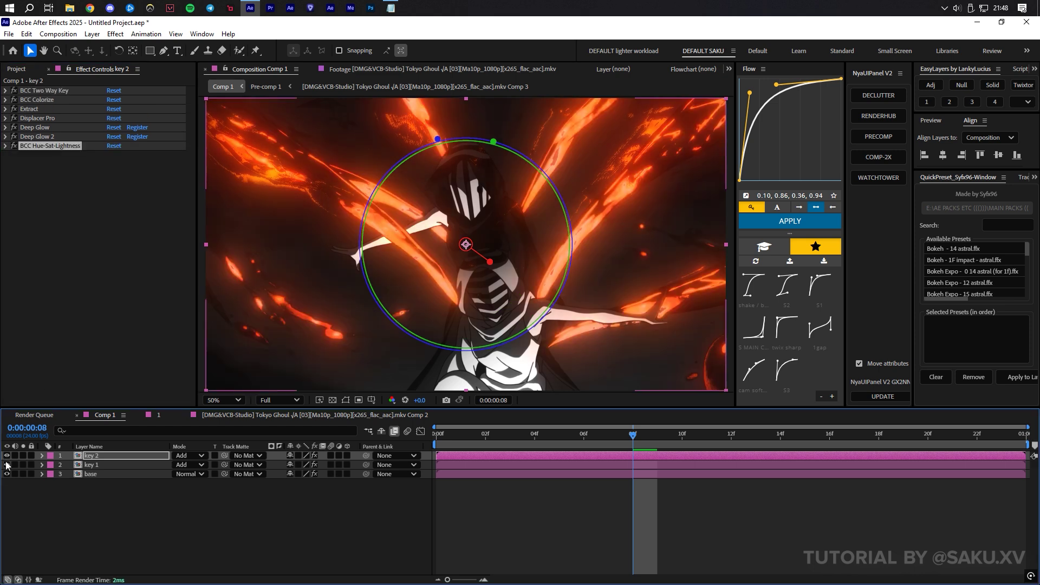
Copy the Extract and Displacer Pro effects from key 2 onto key 1, and place them directly after BCC Two Way Key.
left_click(115, 465)
left_click(99, 456)
left_click(33, 109)
left_click(40, 119, "shift")
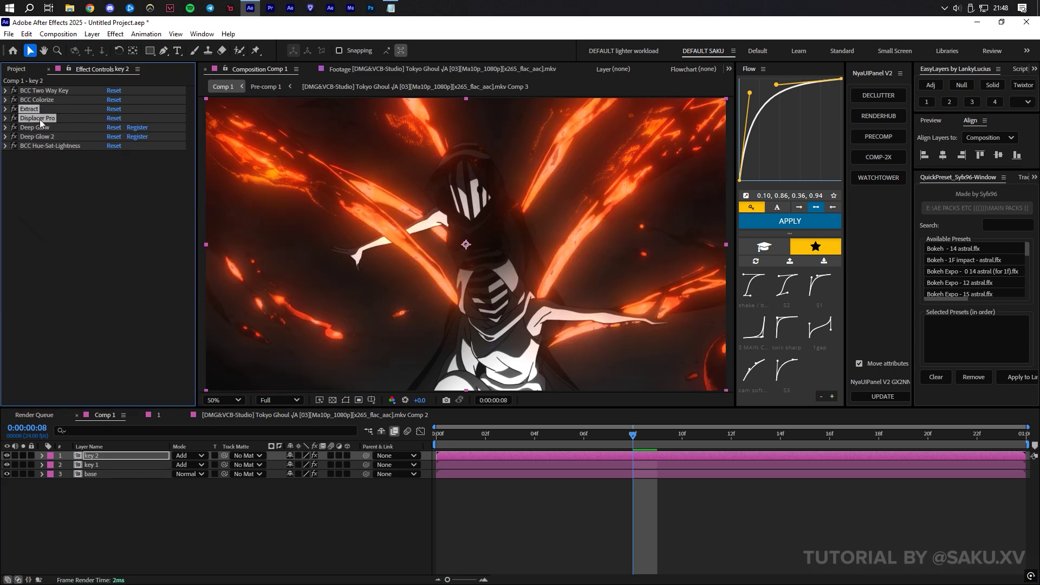
left_click(96, 465)
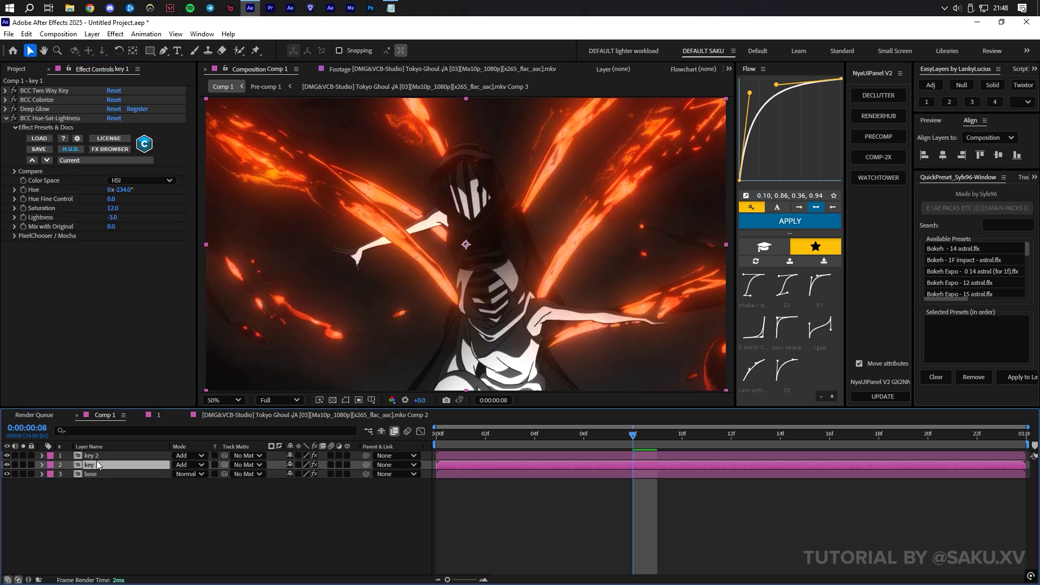
left_click(6, 118)
key("ctrl+v")
left_click(6, 127)
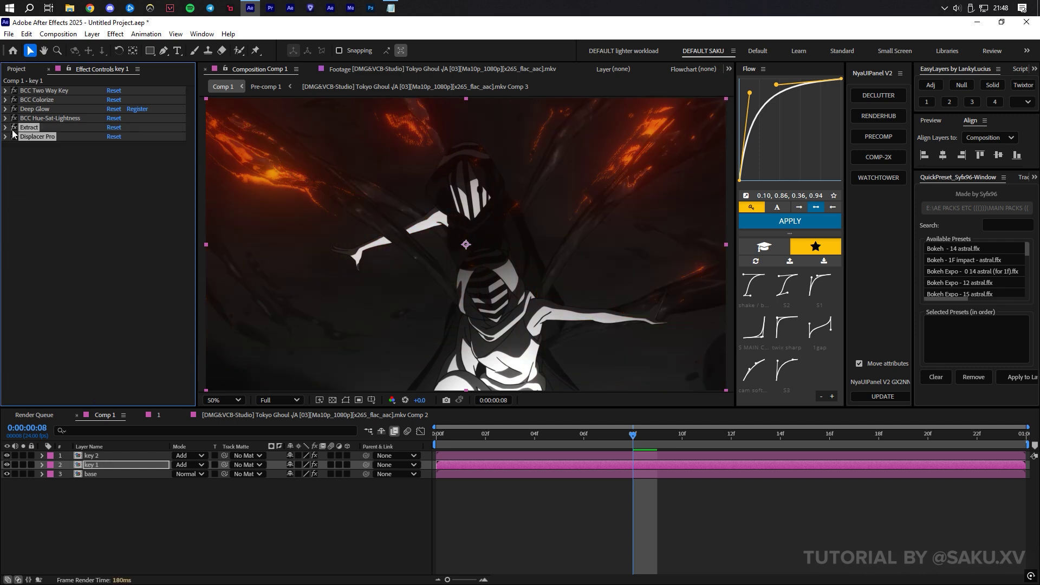
left_click_drag(25, 128, 30, 96)
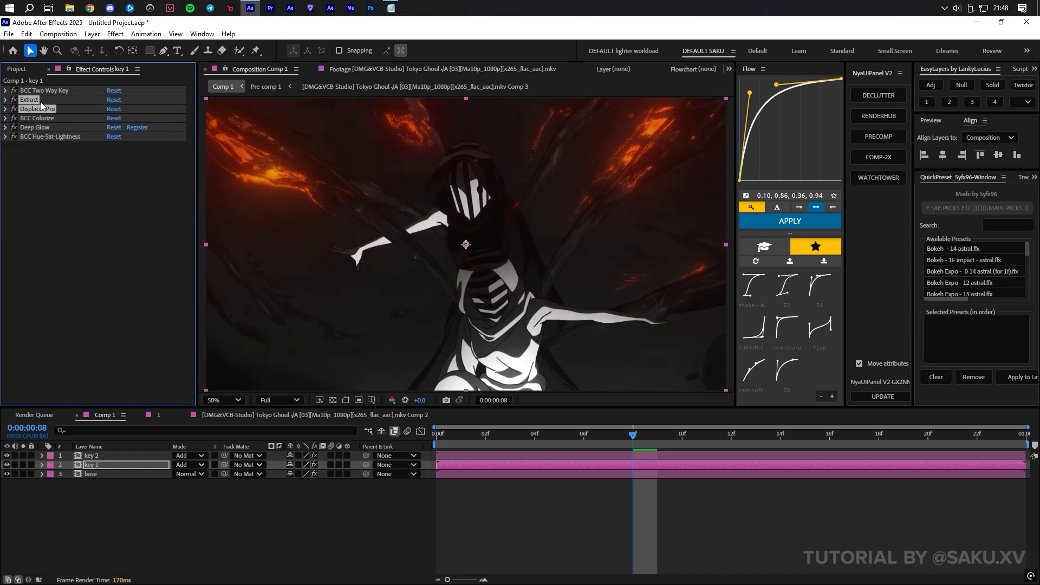
Check the settings of key 1's Extract effect and turn the effect off.
left_click(60, 207)
left_click(5, 100)
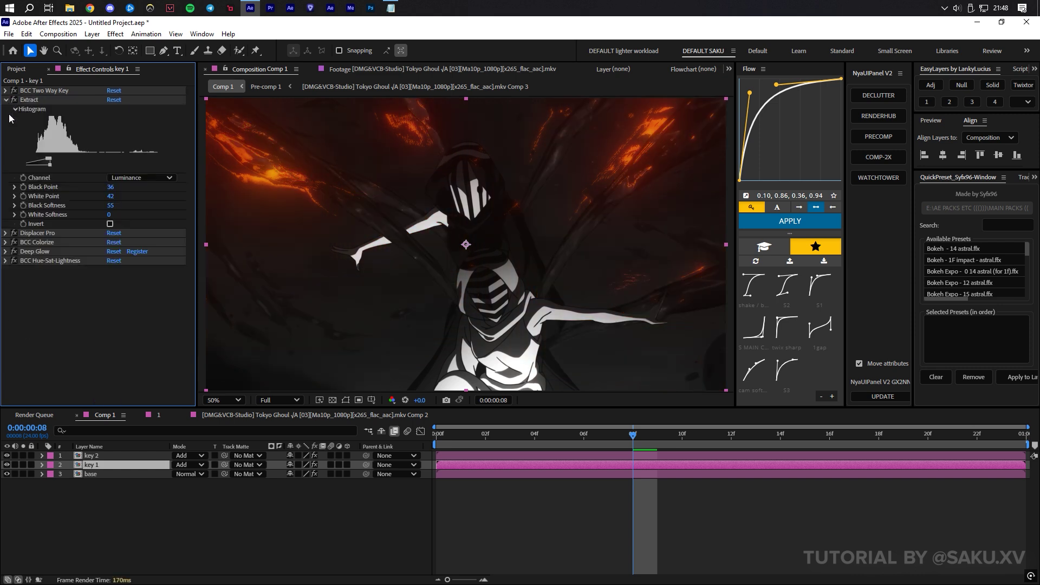
left_click(6, 99)
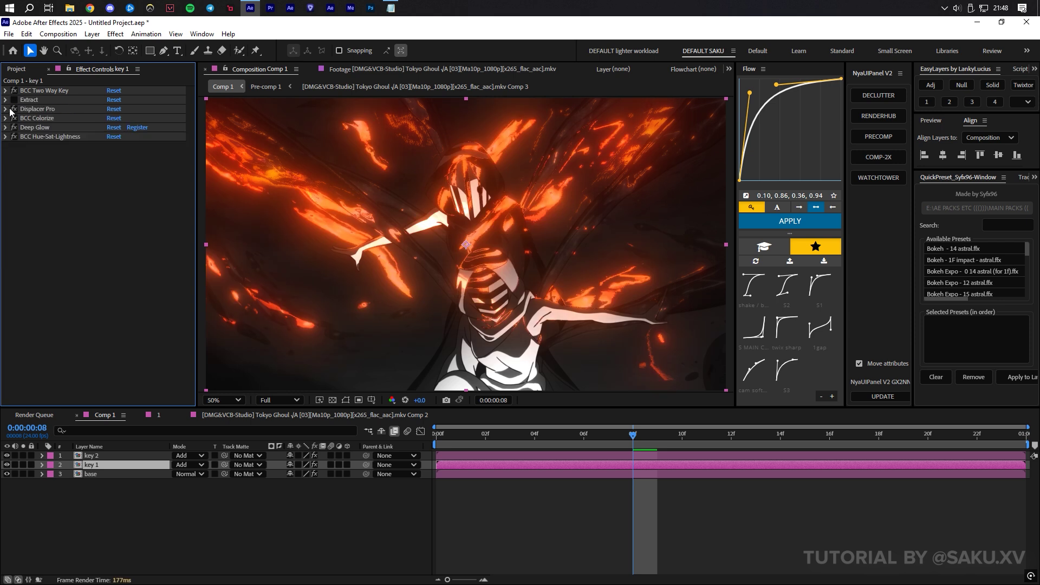
Reset key 1's Displacer Pro effect and give it a Translate X of 5% and a Scale of 121%.
left_click(7, 109)
left_click_drag(112, 164, 99, 163)
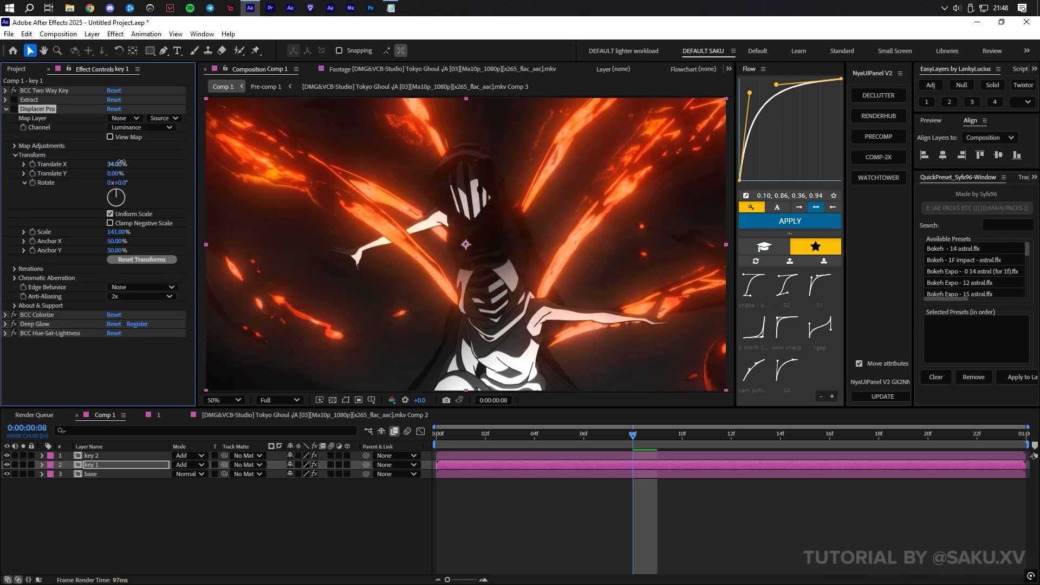
left_click(114, 108)
mouse_move(114, 165)
left_mouse_down()
mouse_move(142, 172)
mouse_move(130, 174)
left_mouse_up()
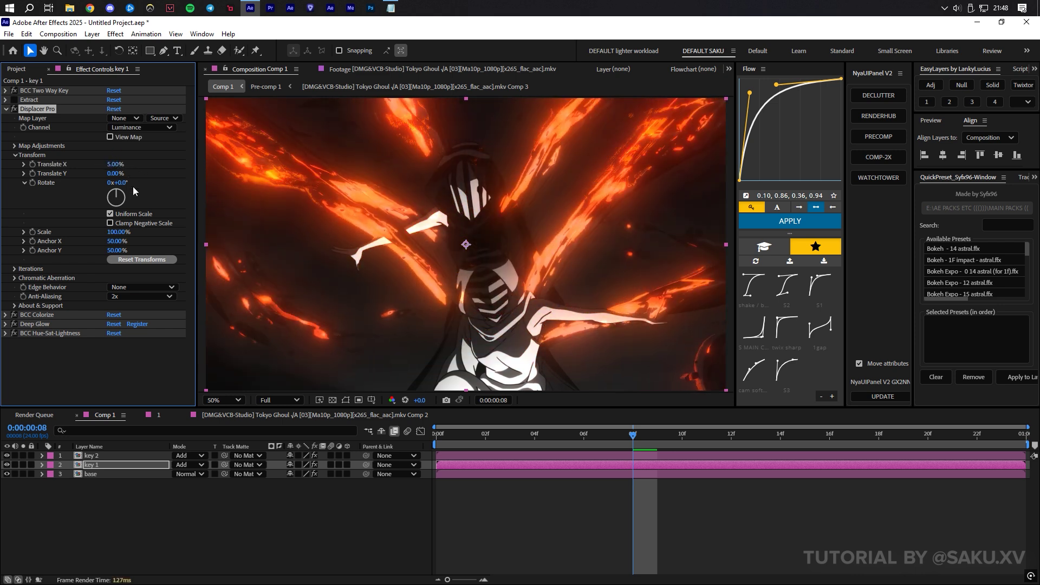
left_click_drag(120, 232, 134, 232)
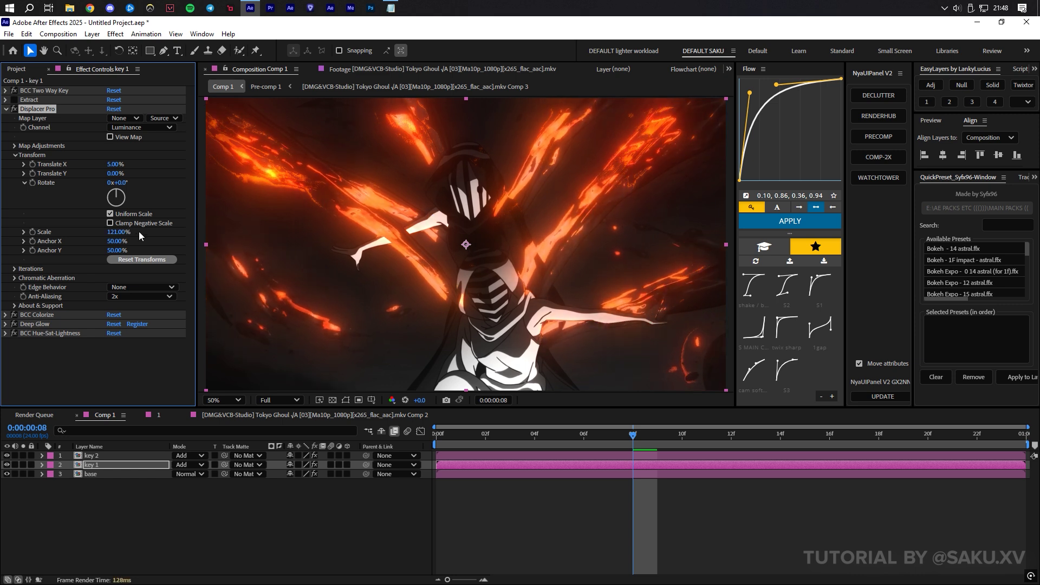
Turn on key 1's Extract effect with Black Point 78, White Point 65, Black Softness 65 and White Softness 5.
left_click(6, 100)
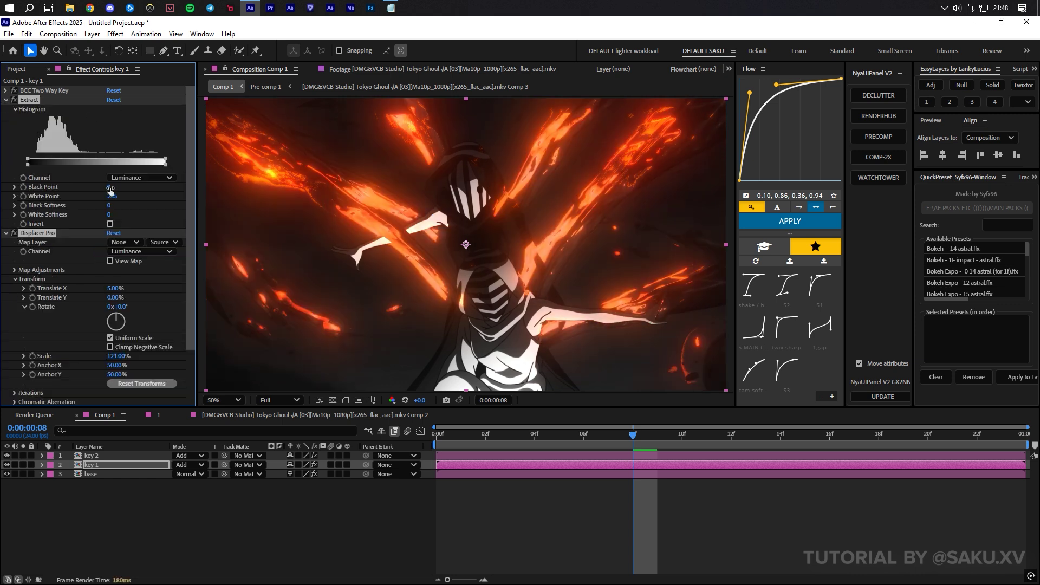
left_click_drag(115, 196, 38, 198)
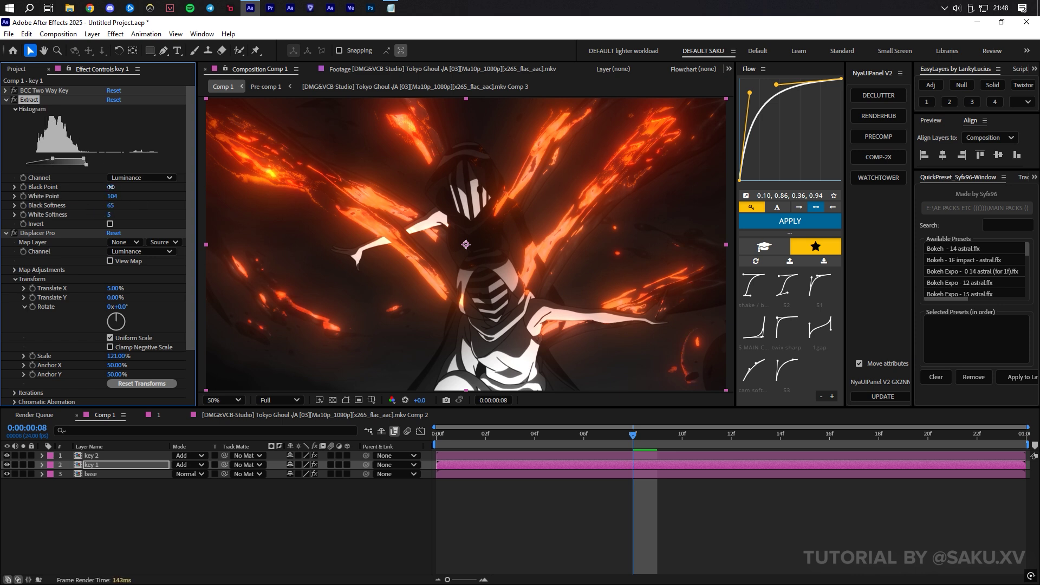
left_click_drag(111, 187, 134, 208)
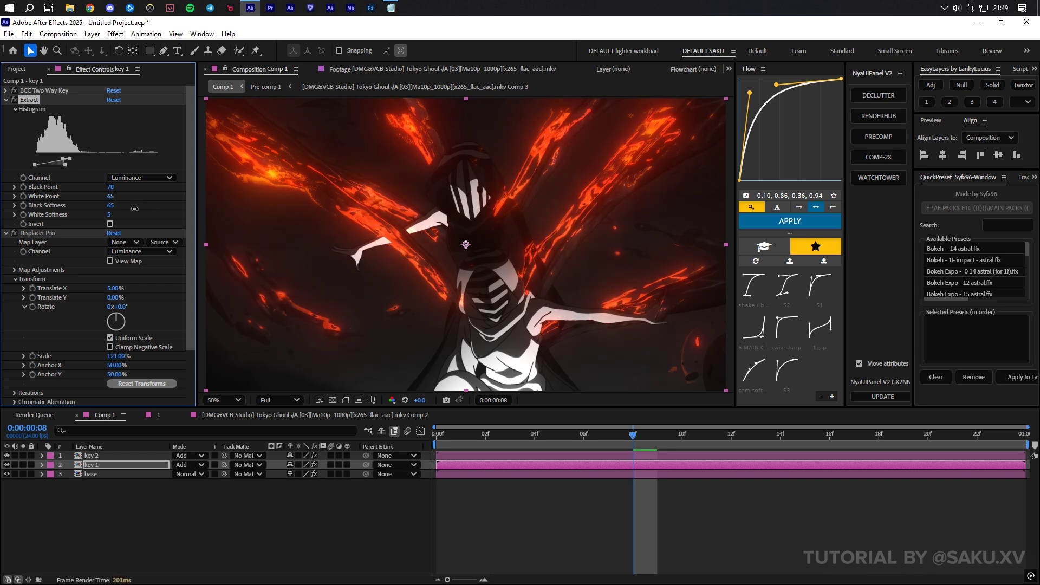
left_click(5, 100)
left_click(6, 109)
Toggle the base layer's CC Toner, Curves and Levels effects off and back on to compare the original footage with the graded look.
left_click(87, 474)
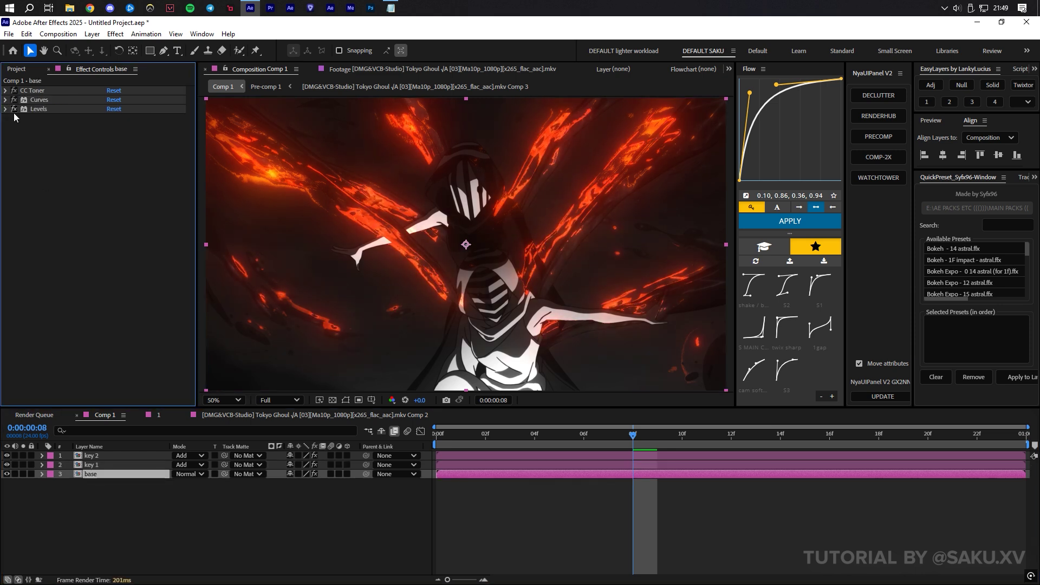
left_click(14, 109)
left_click(14, 100)
left_click(14, 91)
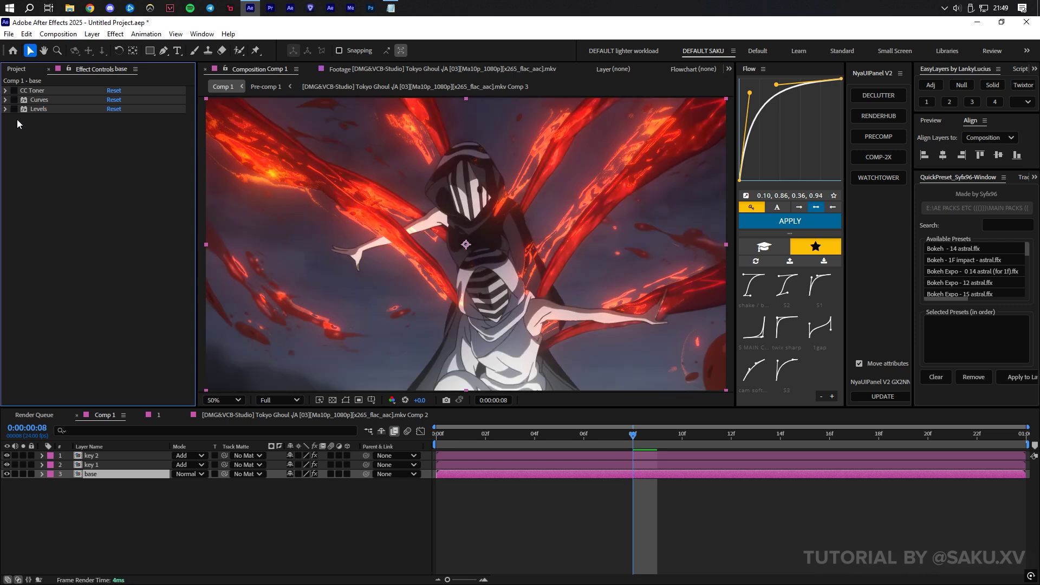
left_click(14, 109)
left_click(91, 456)
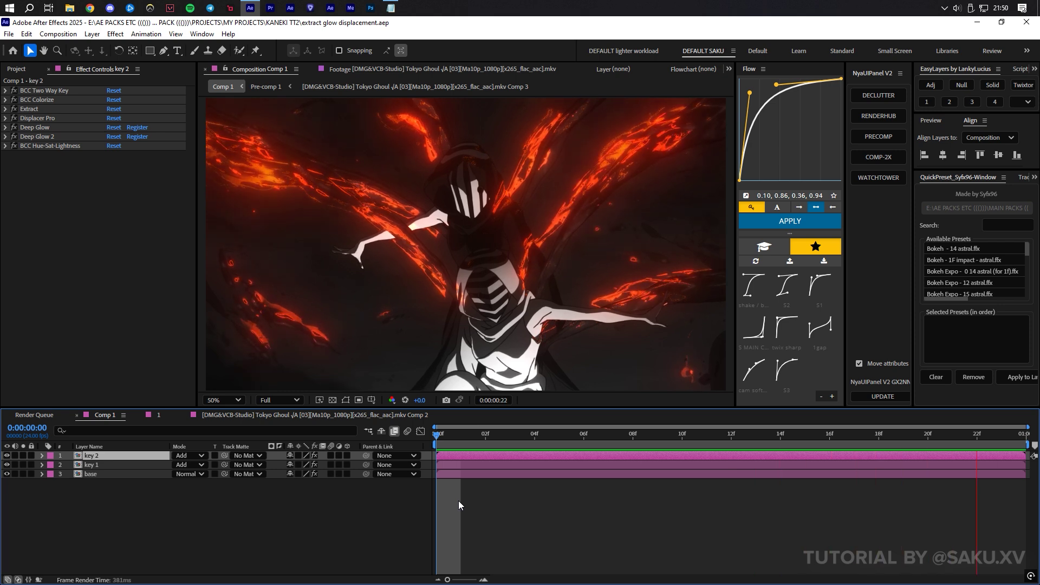
Turn off all effects on base and the Extract and Displacer Pro effects on key 1 and key 2, and preview from the first frame.
left_click(91, 474)
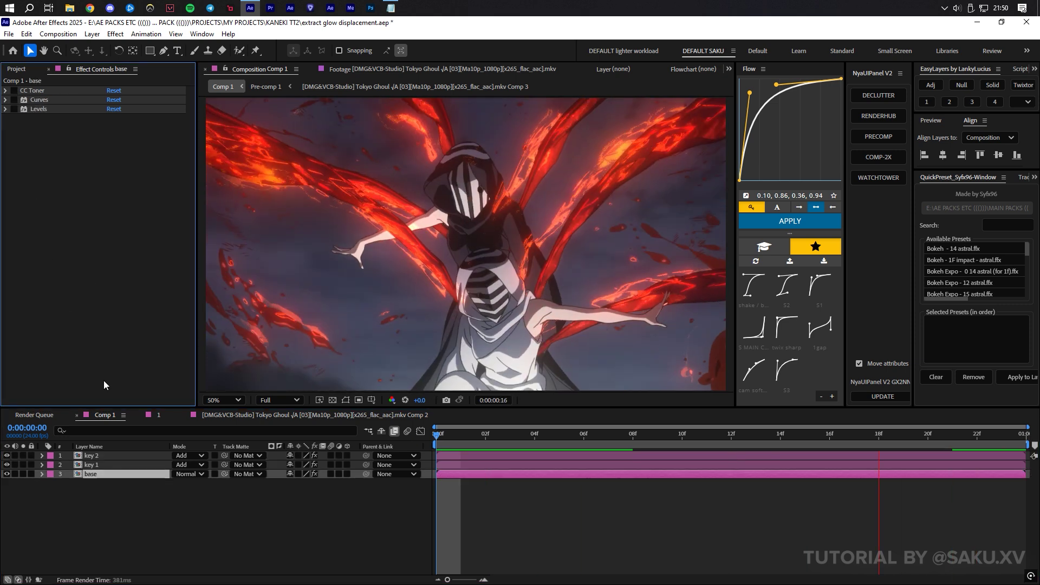
left_click(581, 436)
left_click(575, 464)
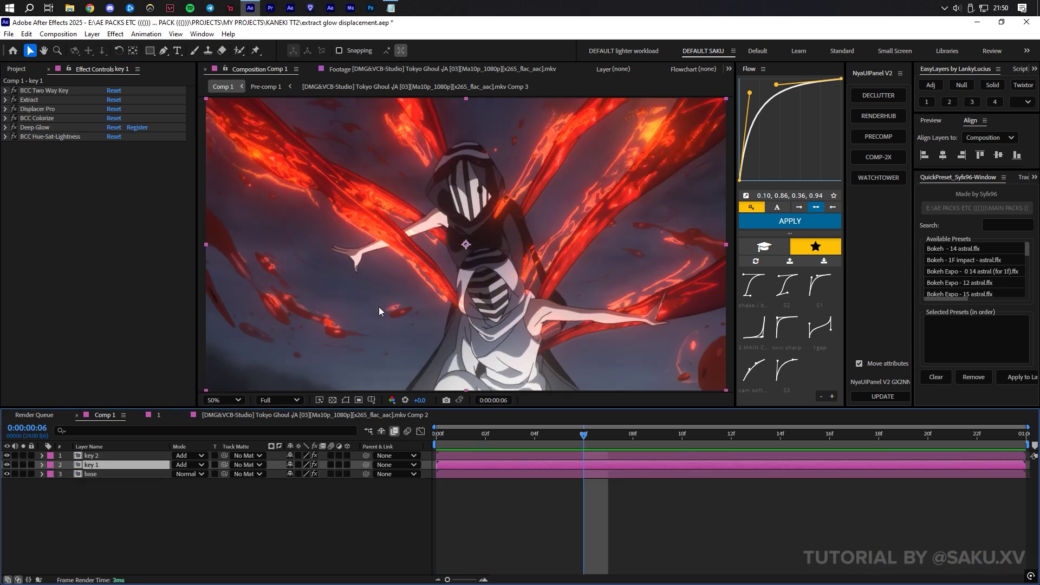
key("ctrl+Up")
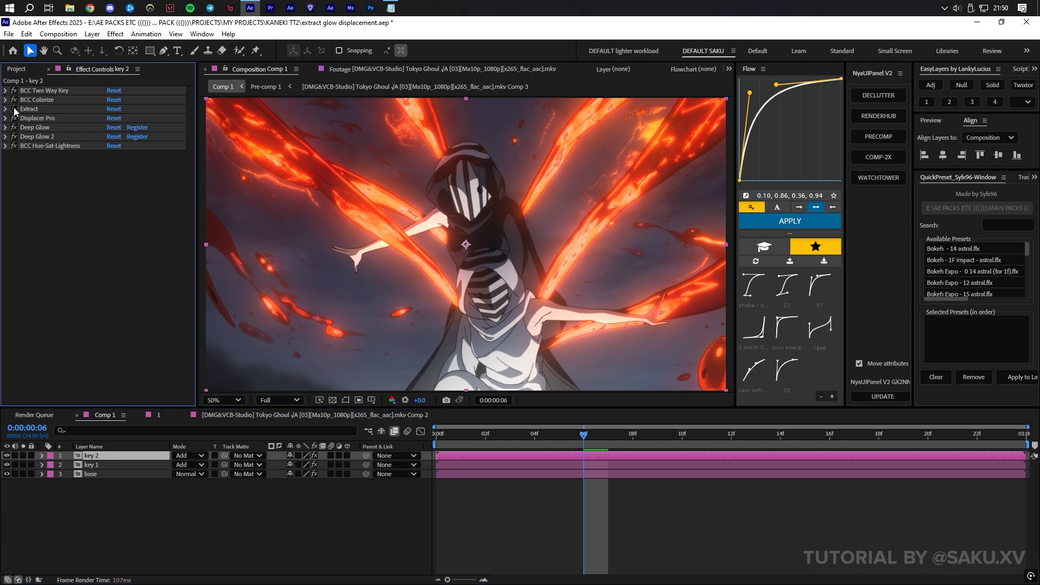
left_click(437, 433)
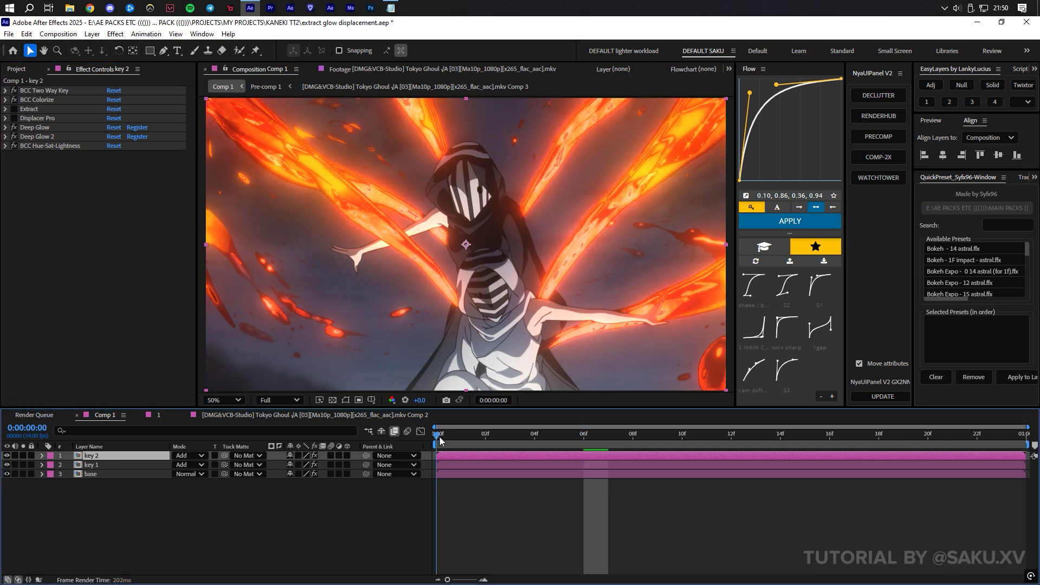
key("space")
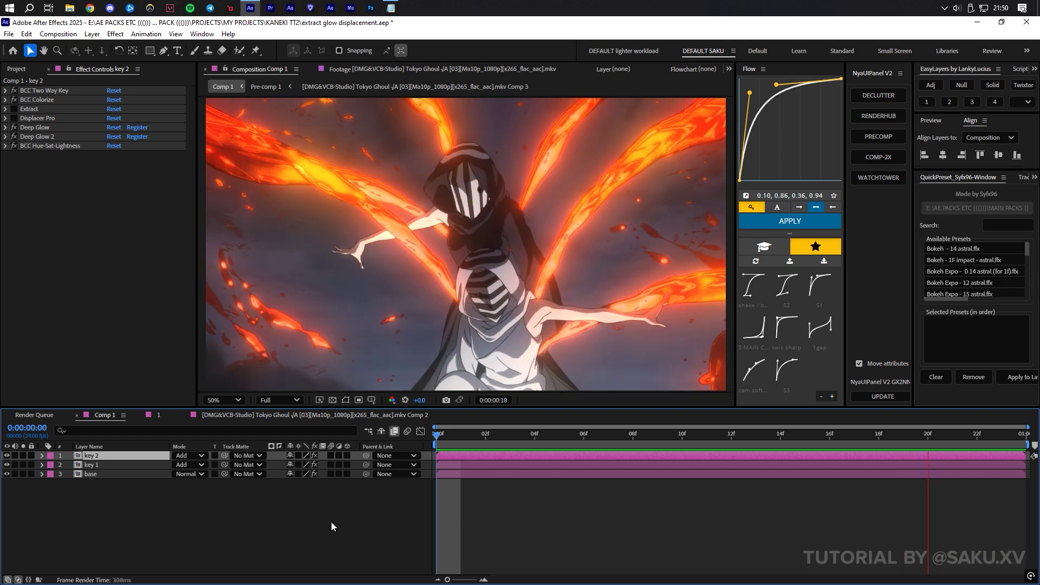
Turn the base layer's CC Toner, Curves and Levels effects back on during the preview.
left_click(97, 474)
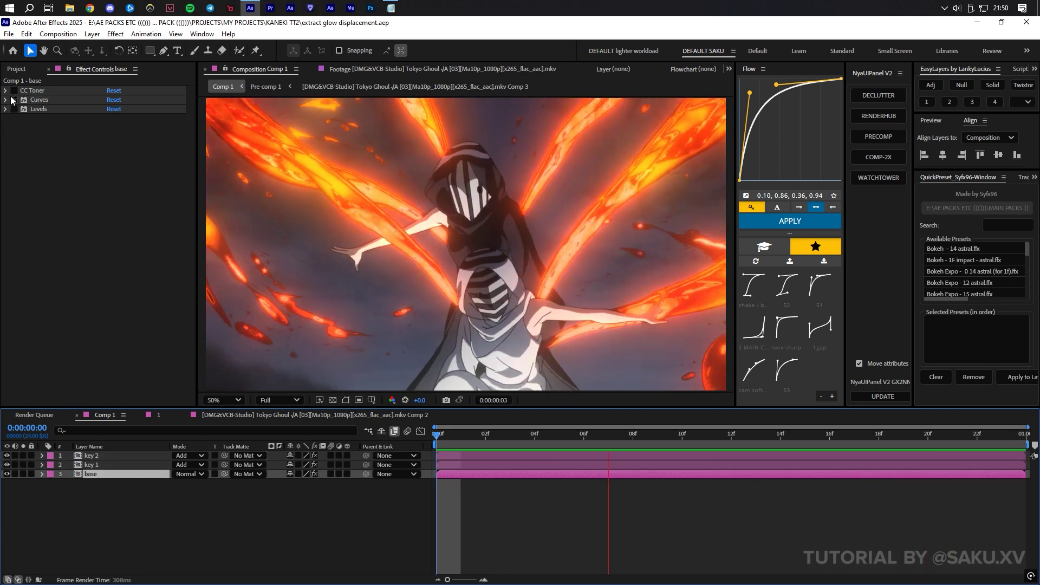
left_click_drag(14, 90, 13, 110)
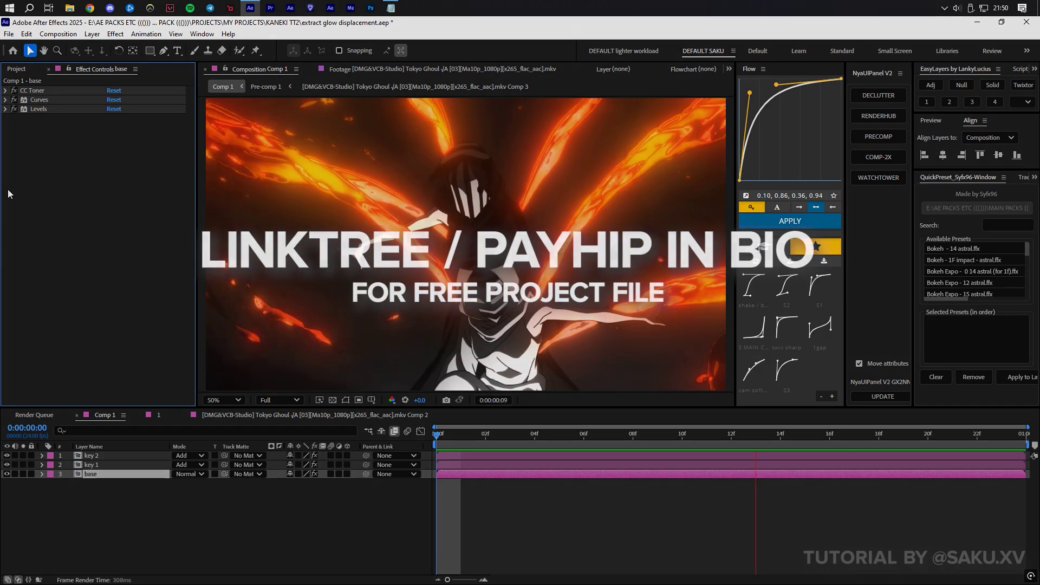